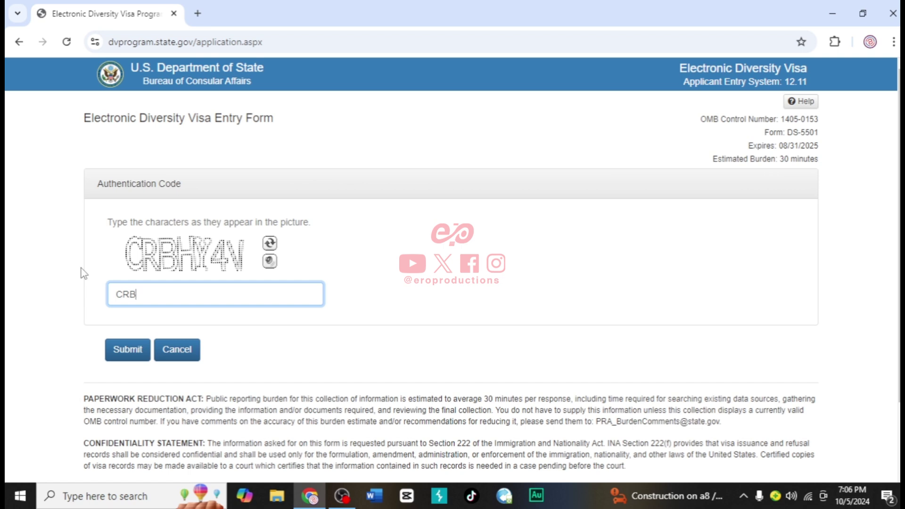
# Enter the captcha characters in the Authentication Code box and submit to open the entry form
pyautogui.write('HY4V')
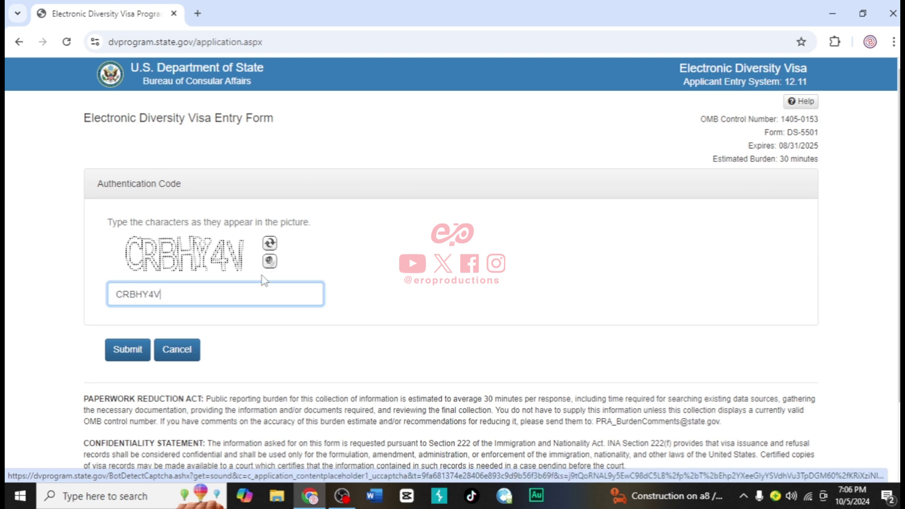
pyautogui.click(122, 360)
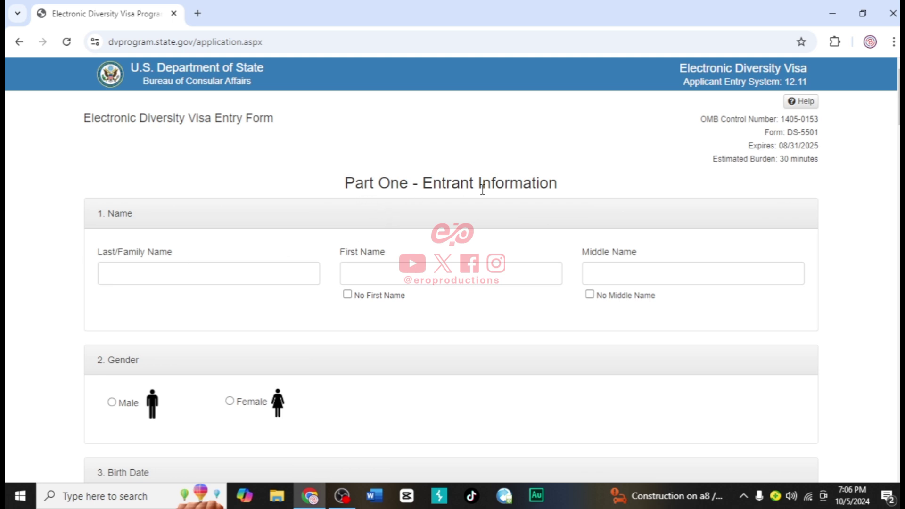
# Fill in the entrant's last, first and middle names
pyautogui.click(194, 274)
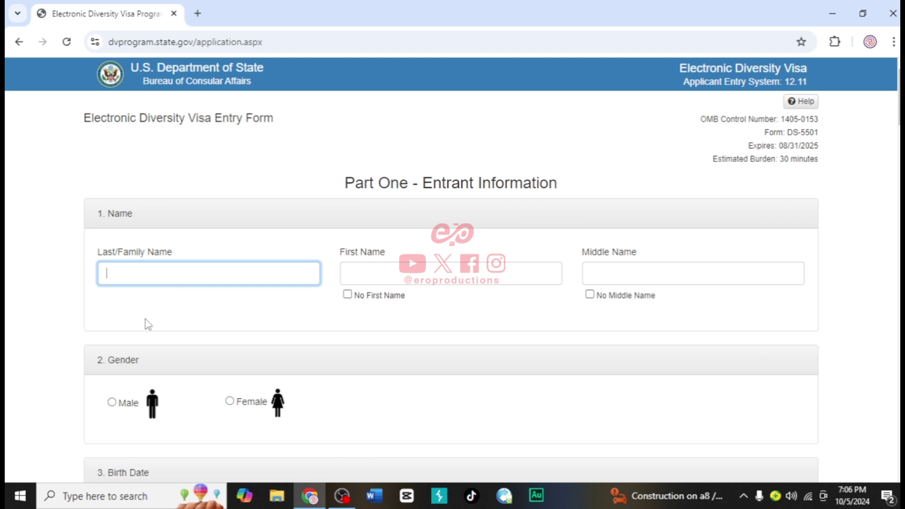
pyautogui.click(365, 274)
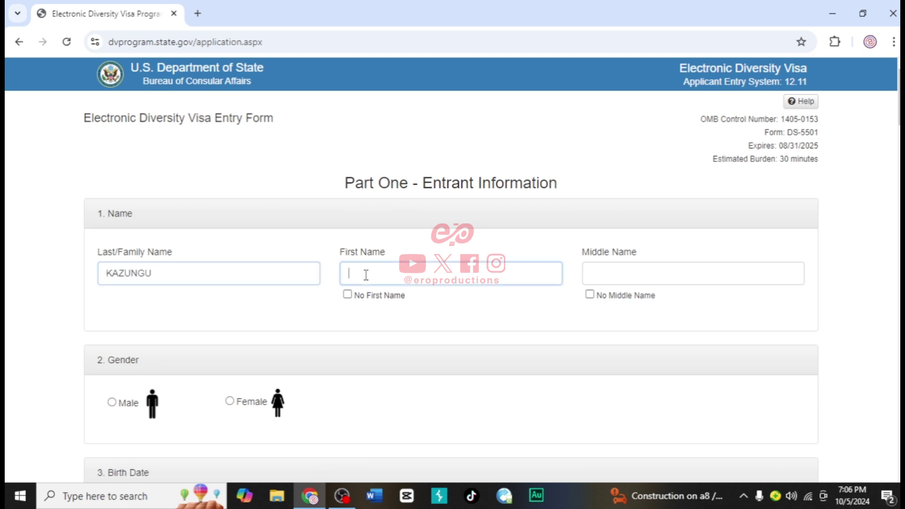
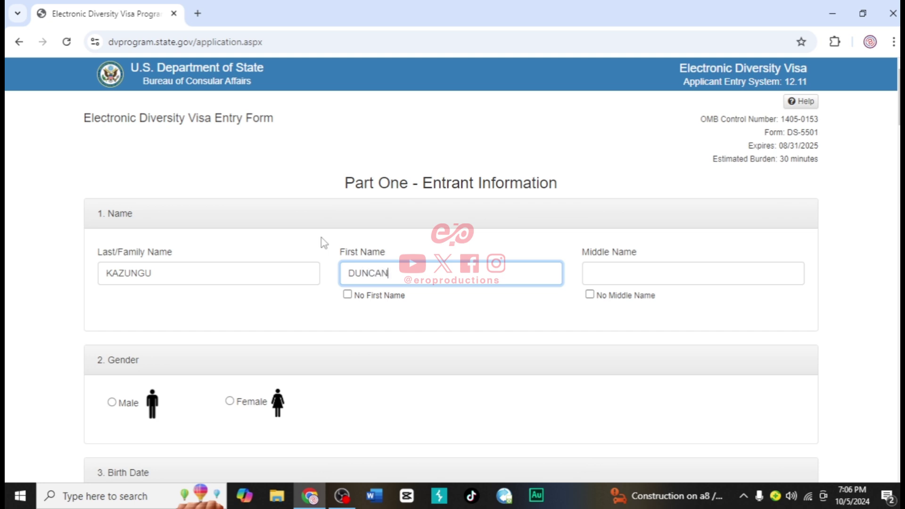
pyautogui.write('E')
pyautogui.press('BackSpace')
pyautogui.click(600, 272)
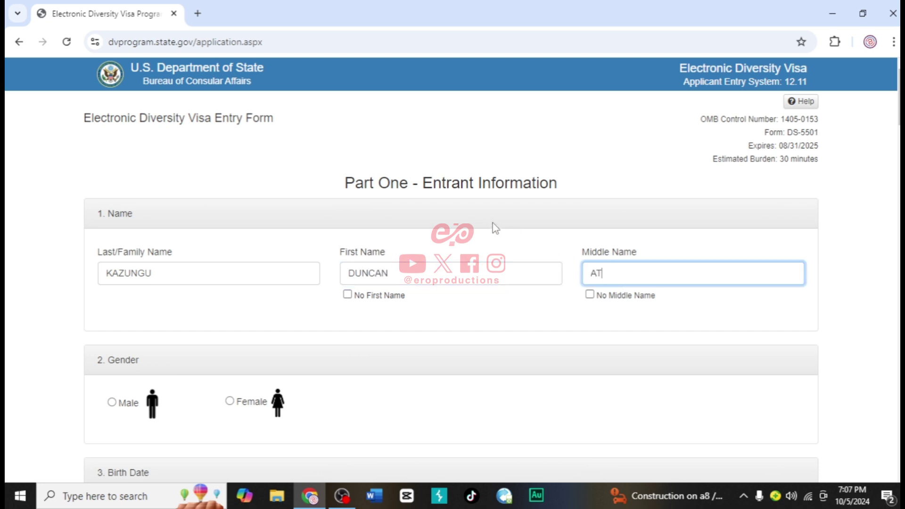
pyautogui.scroll(-1, 420, 302)
pyautogui.scroll(-1, 421, 301)
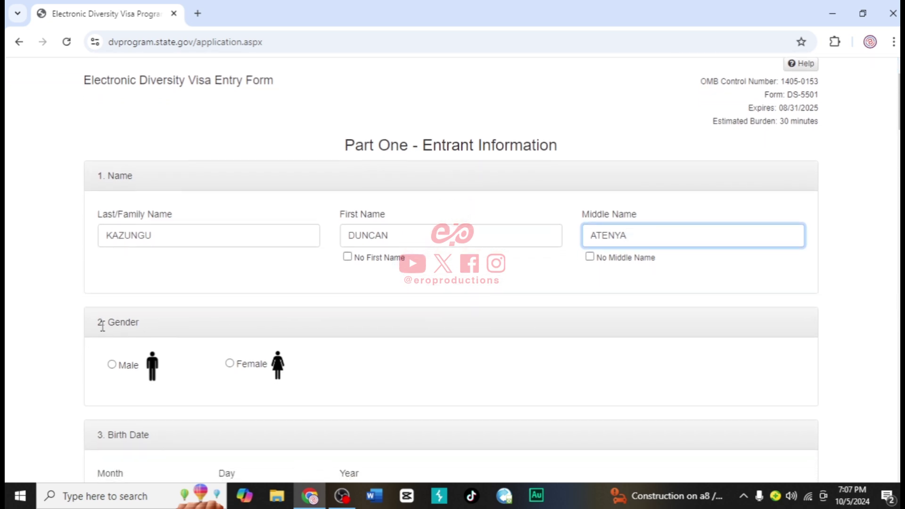
pyautogui.click(112, 366)
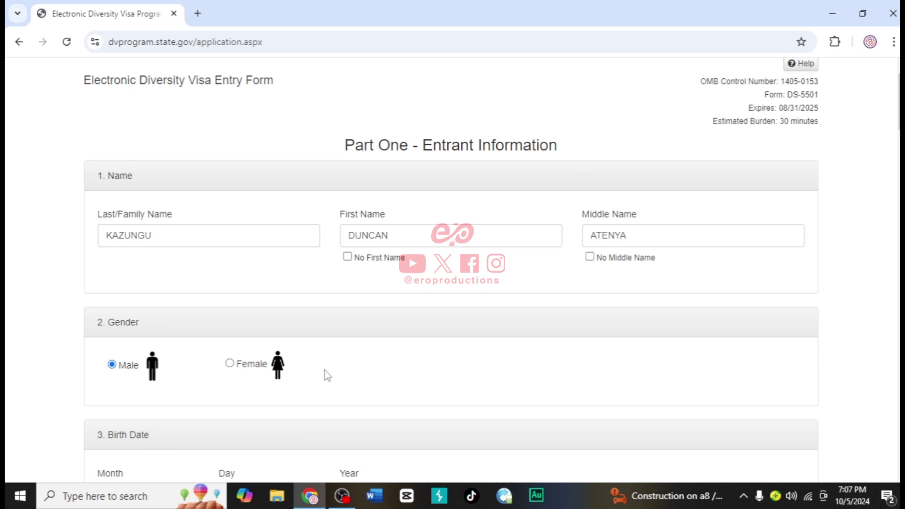
pyautogui.scroll(-3, 326, 375)
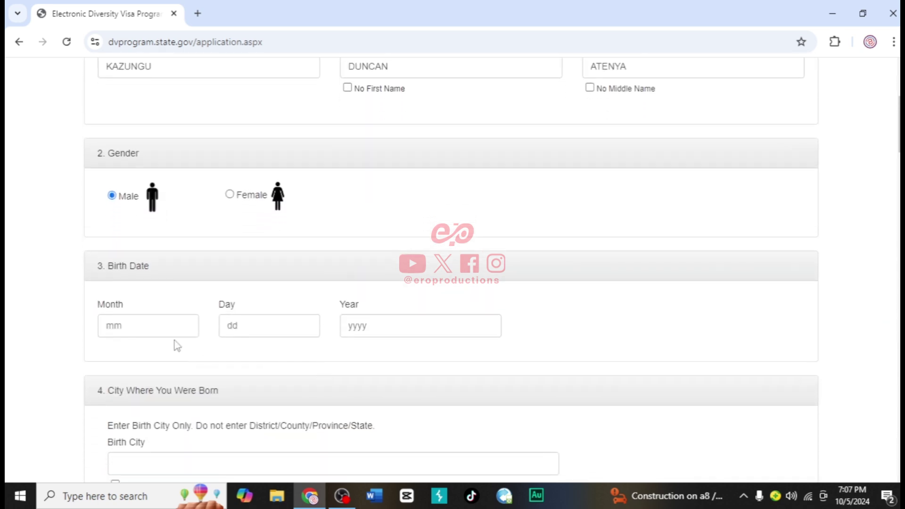
pyautogui.click(149, 325)
pyautogui.write('05')
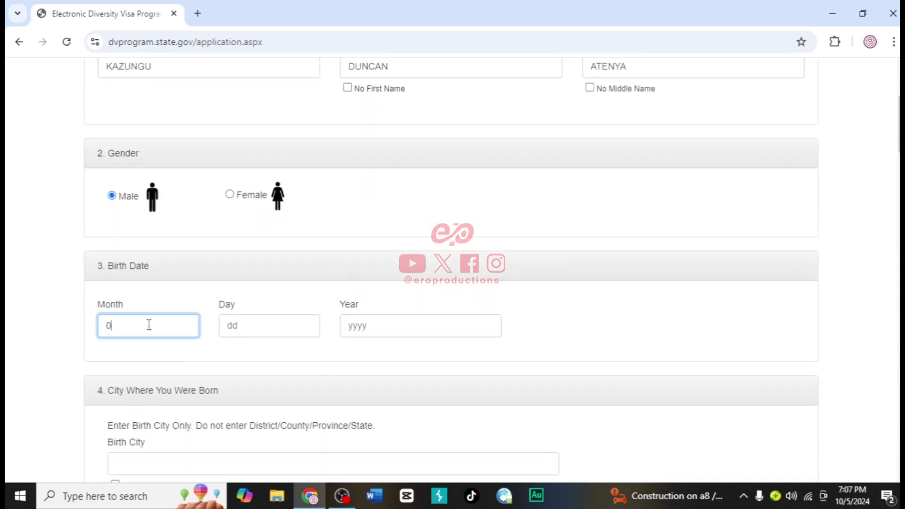
pyautogui.click(250, 326)
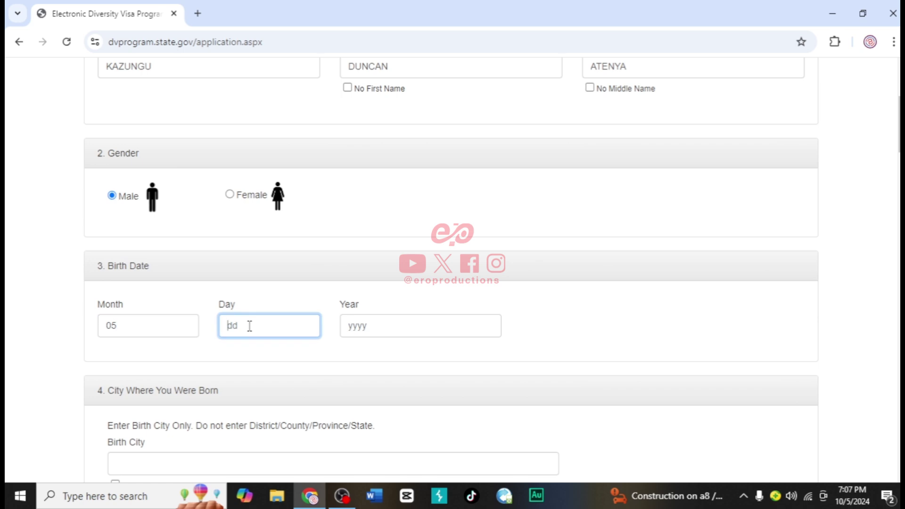
pyautogui.write('28')
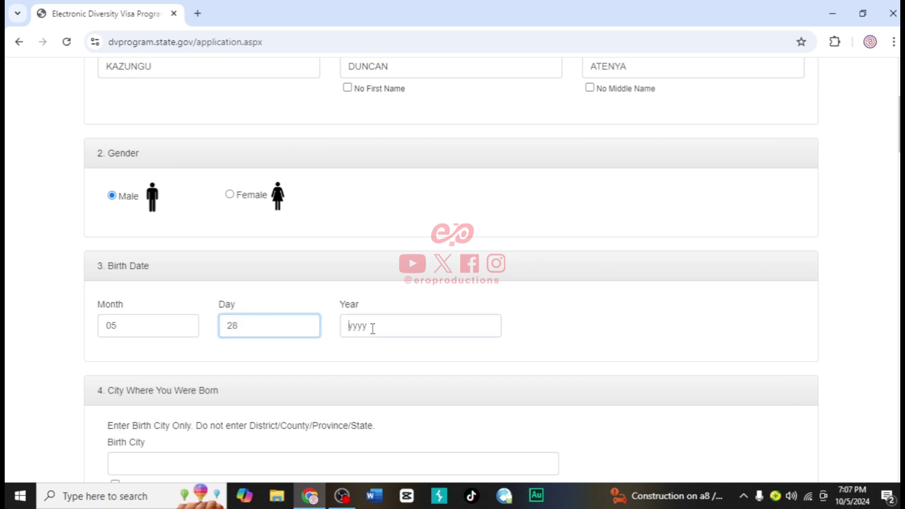
pyautogui.click(372, 328)
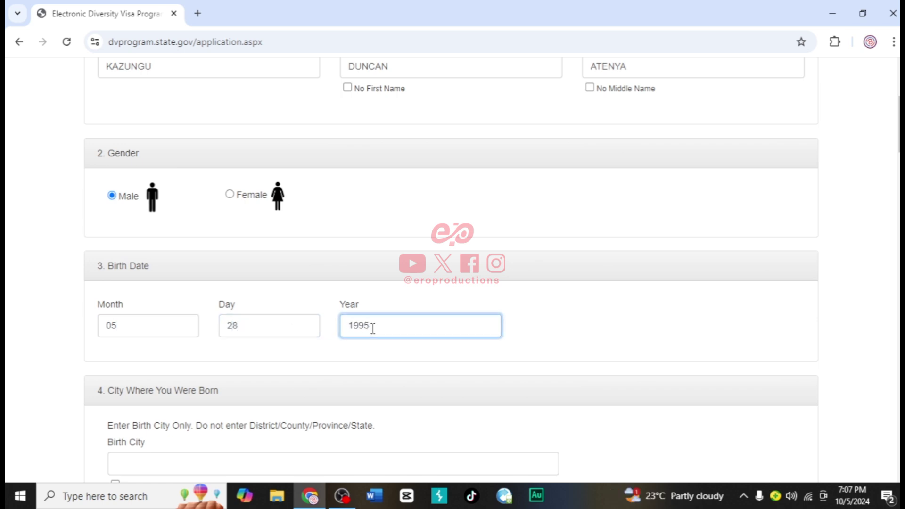
pyautogui.scroll(-1, 373, 329)
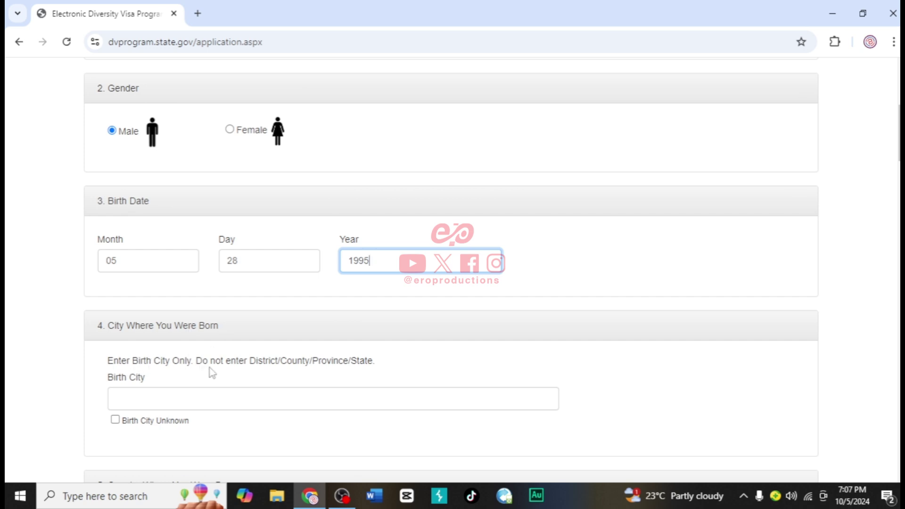
# Enter KAKAMEGA as the entrant's birth city
pyautogui.click(126, 402)
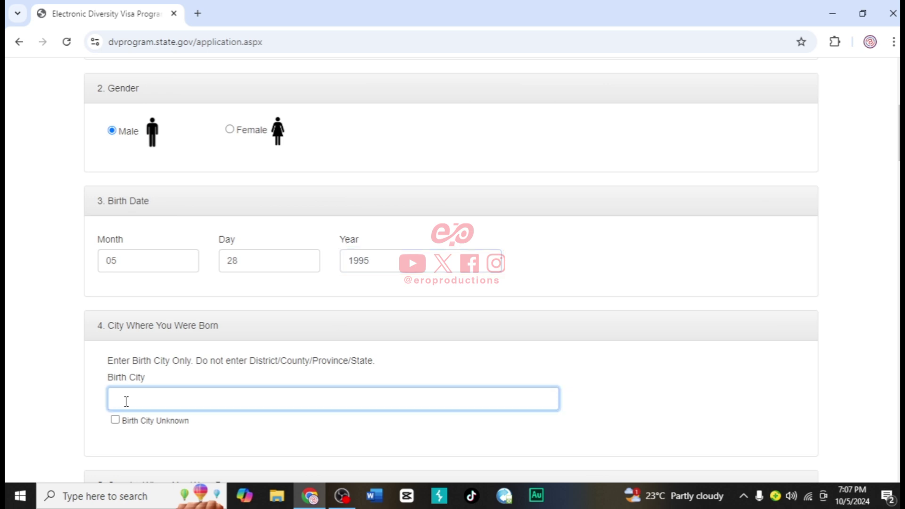
pyautogui.click(198, 374)
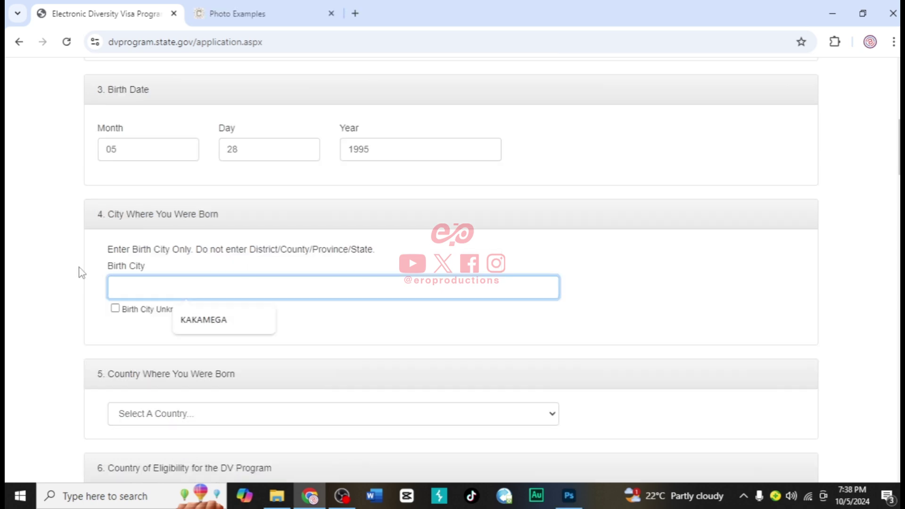
pyautogui.write('KAKAMEGA')
pyautogui.scroll(-2, 81, 273)
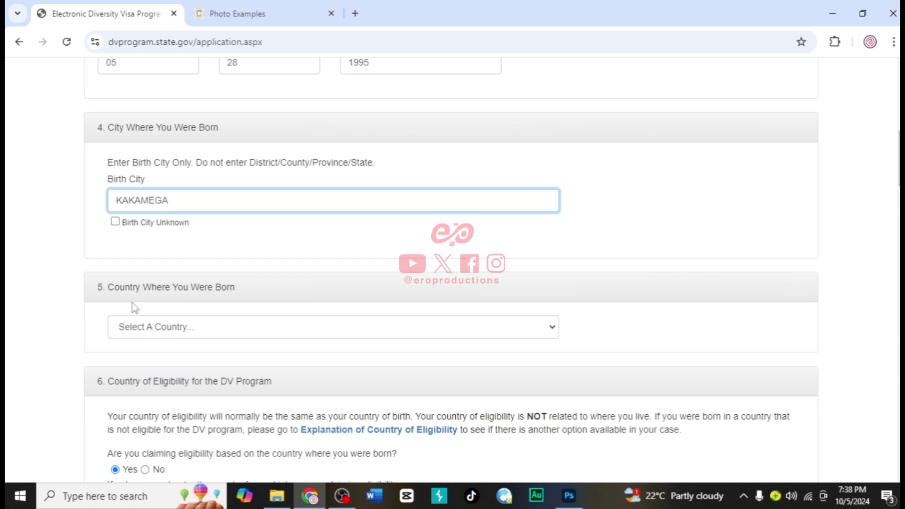
# Choose Kenya as the country where the entrant was born
pyautogui.click(166, 329)
pyautogui.write('ke')
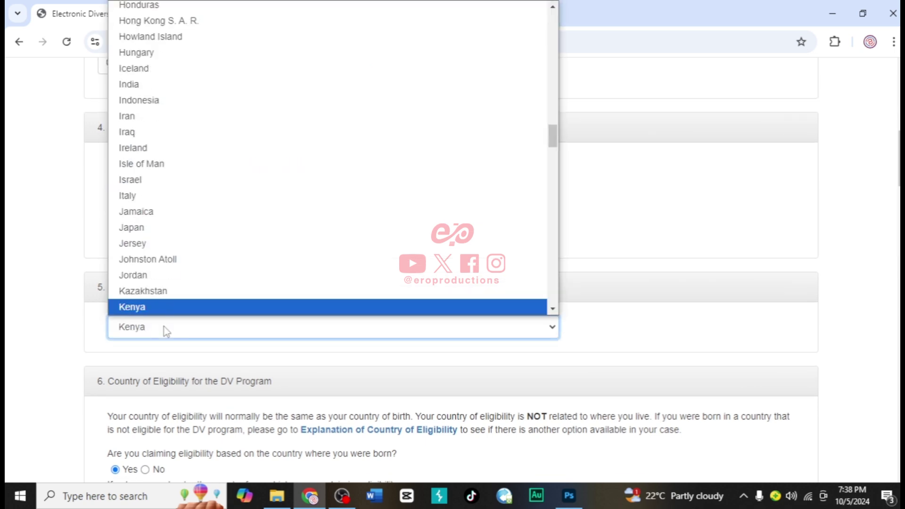
pyautogui.press('Return')
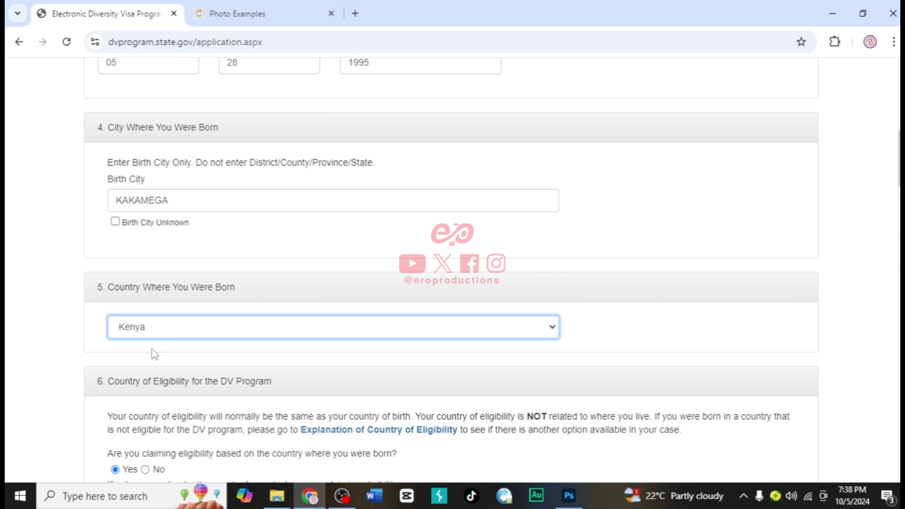
pyautogui.scroll(-2, 152, 349)
pyautogui.scroll(-1, 152, 349)
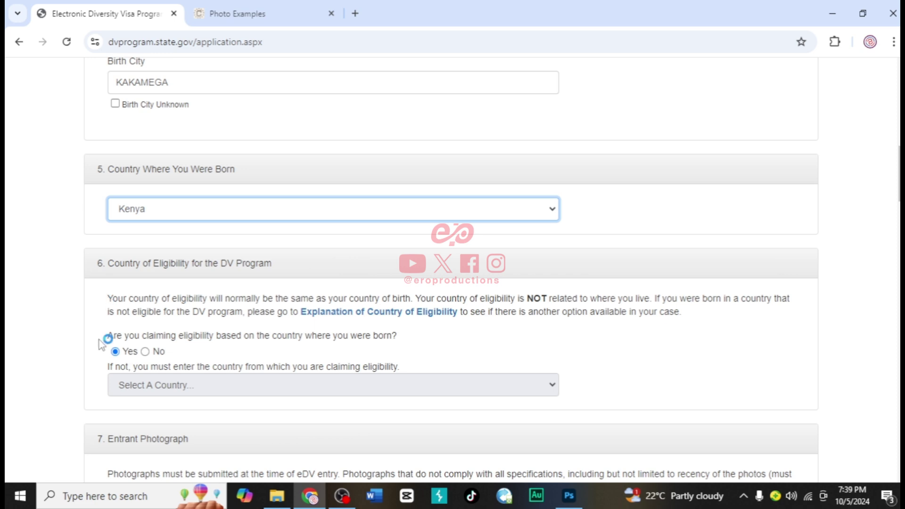
pyautogui.scroll(-3, 105, 353)
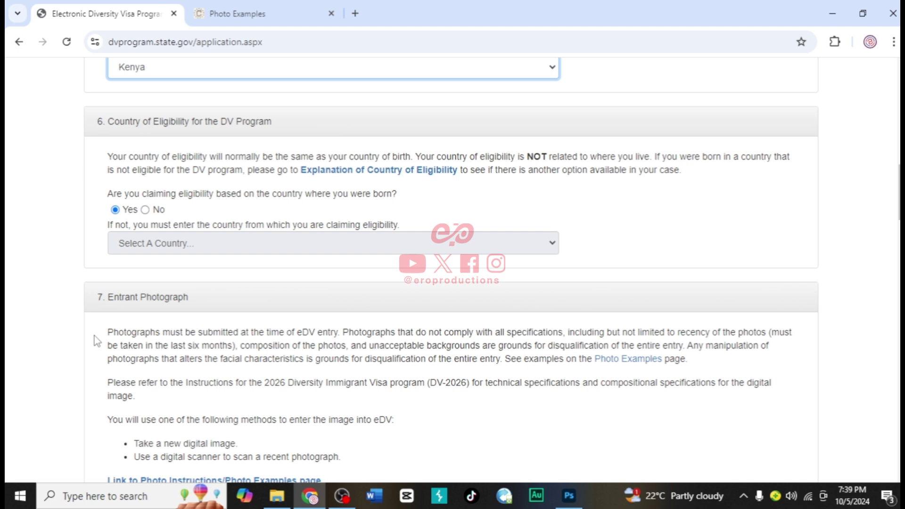
# Browse the Photo Examples page of acceptable photos, then go back to the DV form
pyautogui.click(628, 361)
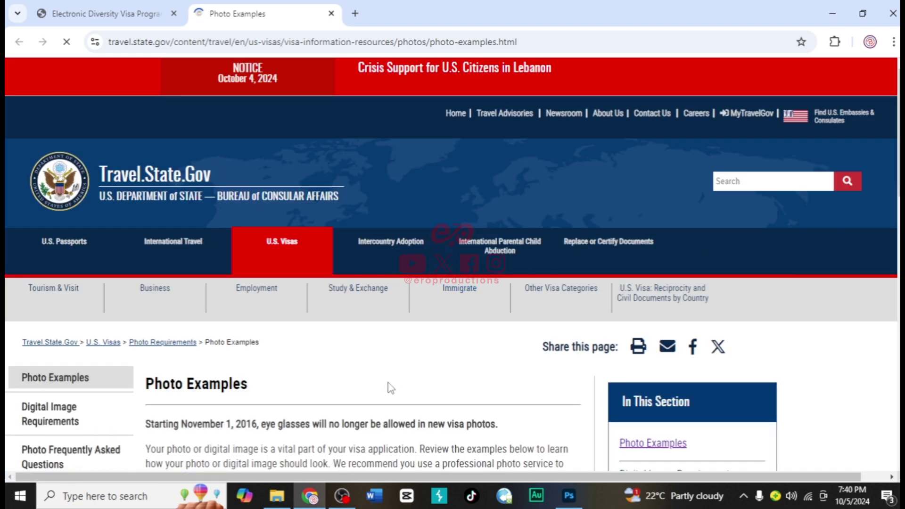
pyautogui.scroll(-2, 391, 388)
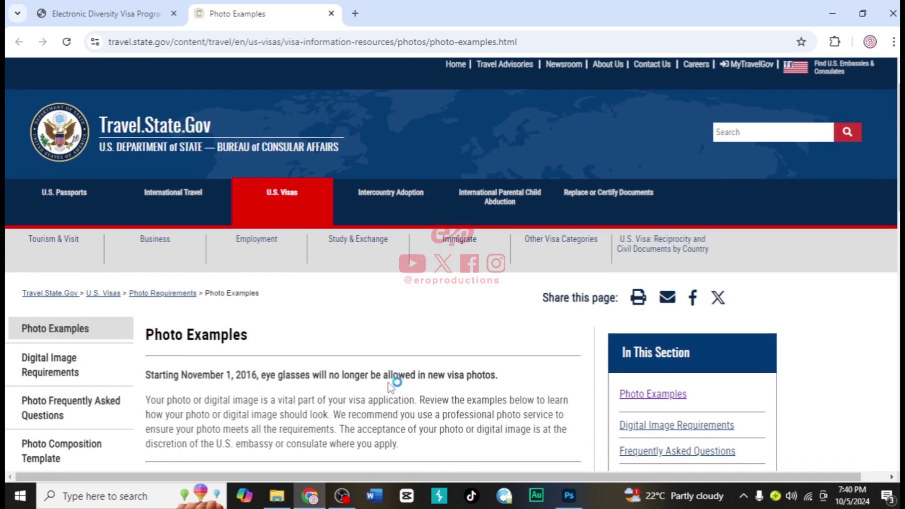
pyautogui.scroll(-2, 391, 387)
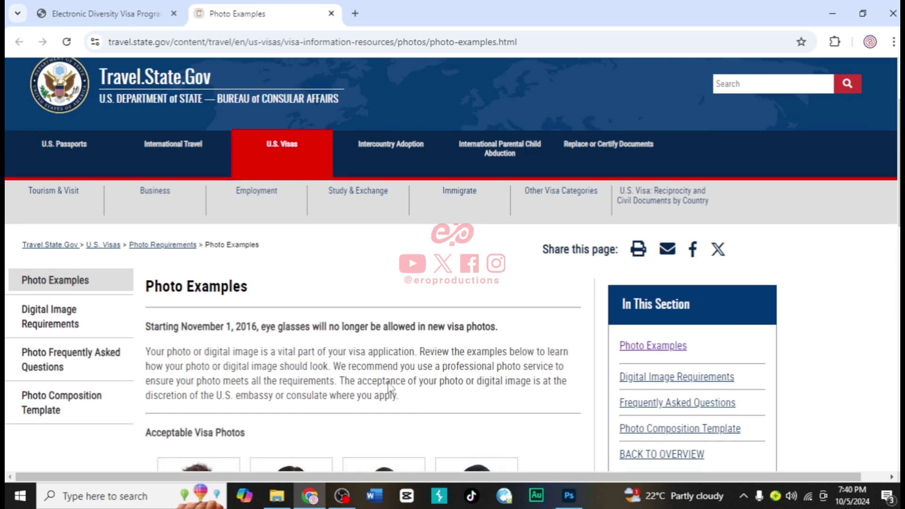
pyautogui.scroll(-1, 391, 388)
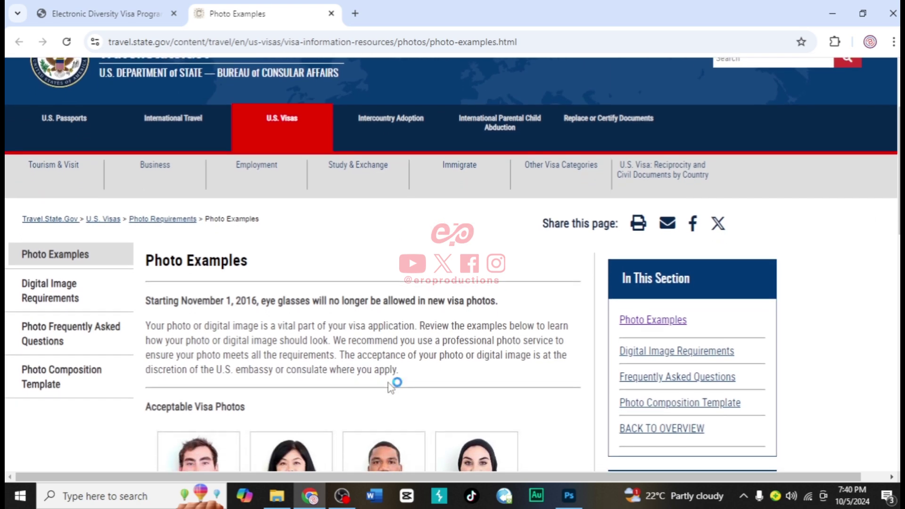
pyautogui.scroll(-1, 391, 387)
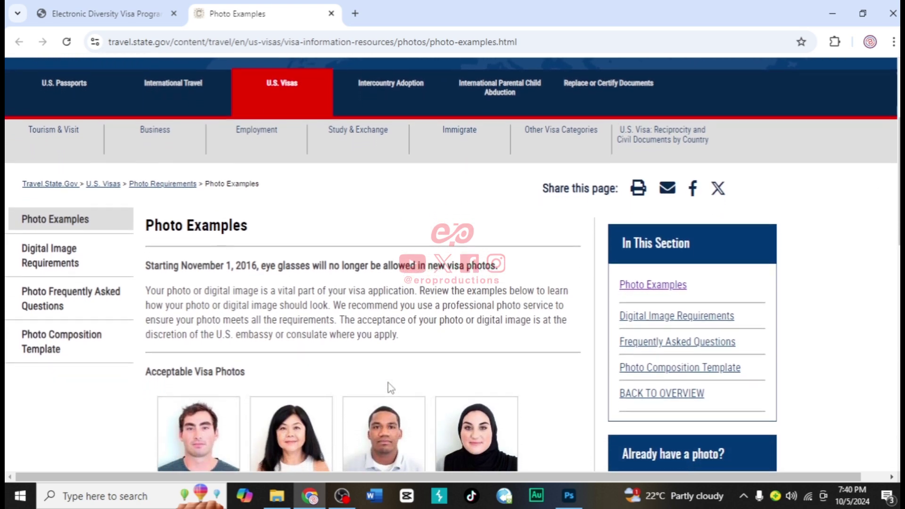
pyautogui.scroll(-1, 391, 387)
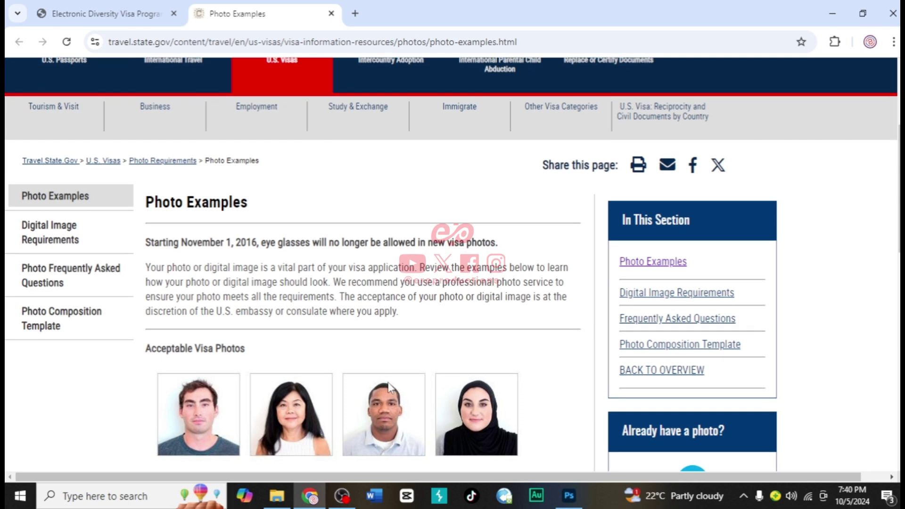
pyautogui.scroll(-1, 390, 388)
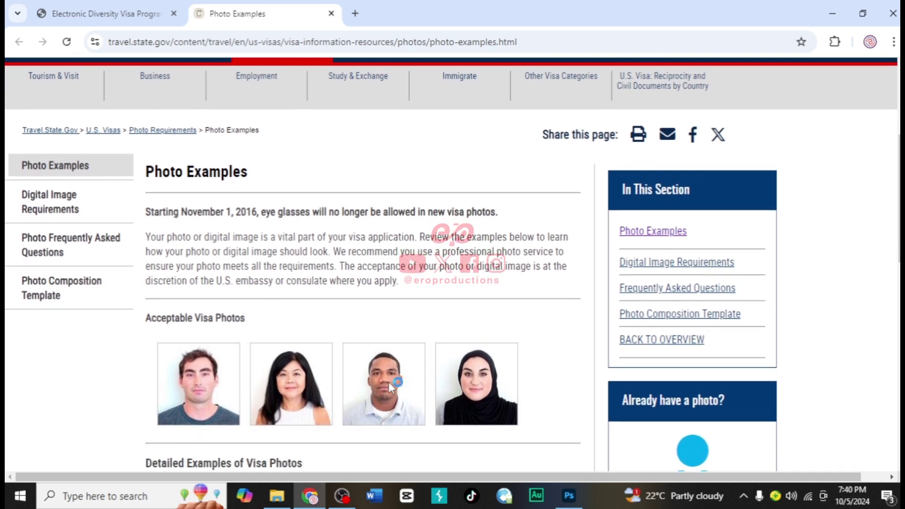
pyautogui.scroll(-1, 388, 382)
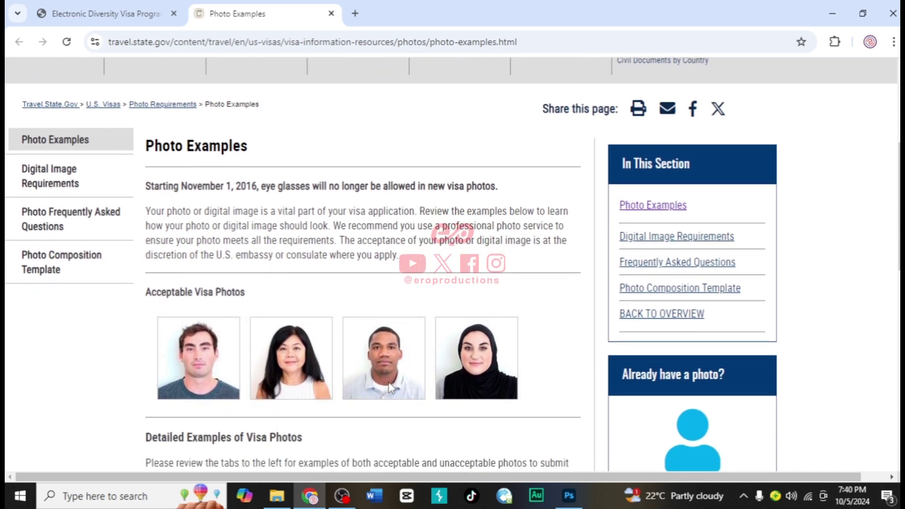
pyautogui.scroll(-1, 389, 382)
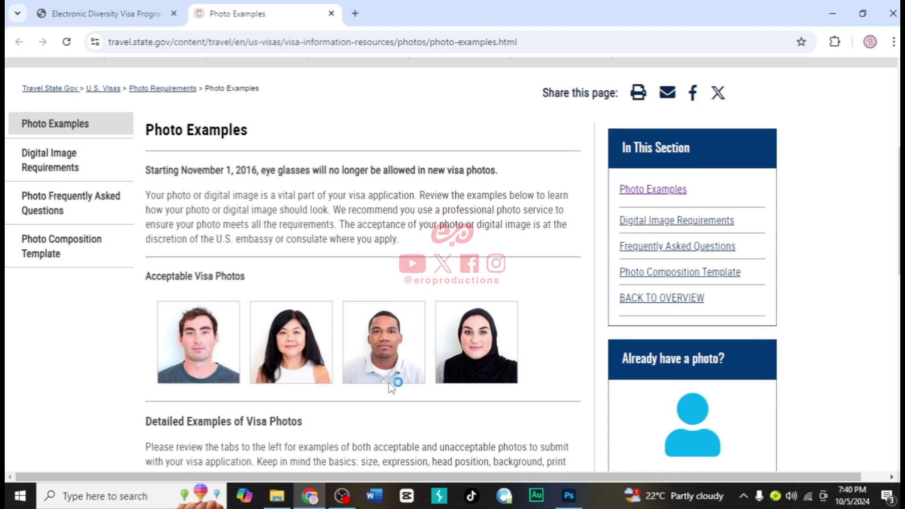
pyautogui.scroll(-1, 389, 388)
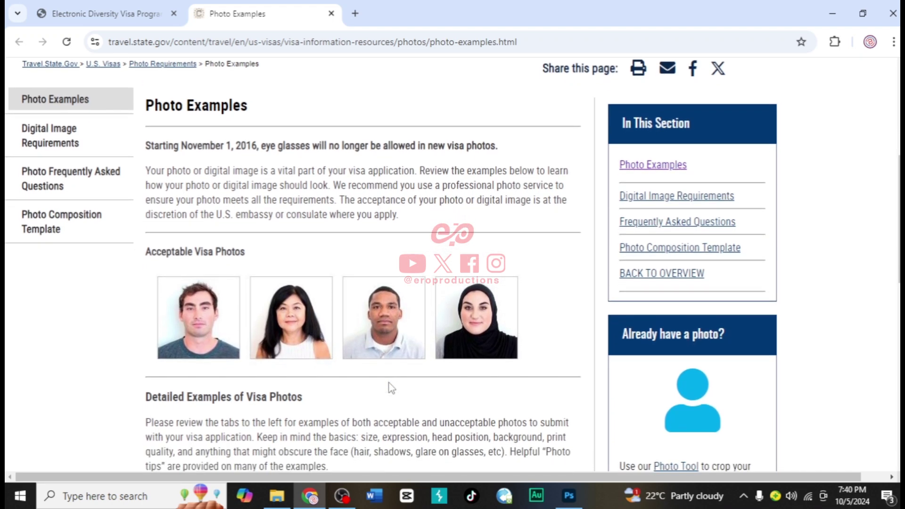
pyautogui.scroll(-1, 391, 388)
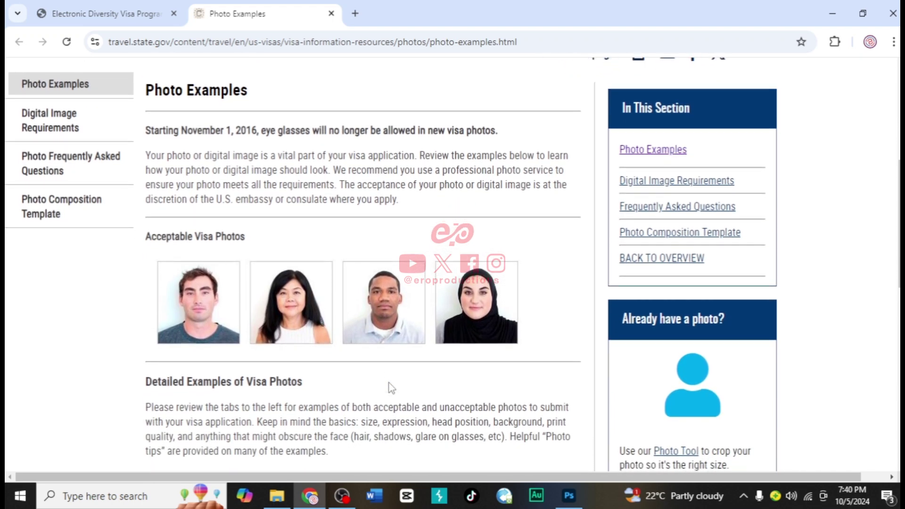
pyautogui.scroll(-1, 391, 388)
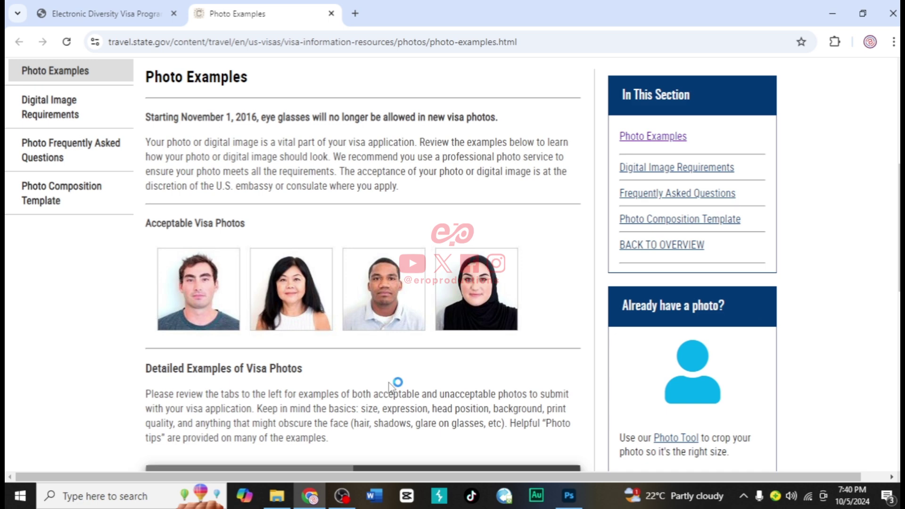
pyautogui.scroll(-1, 390, 386)
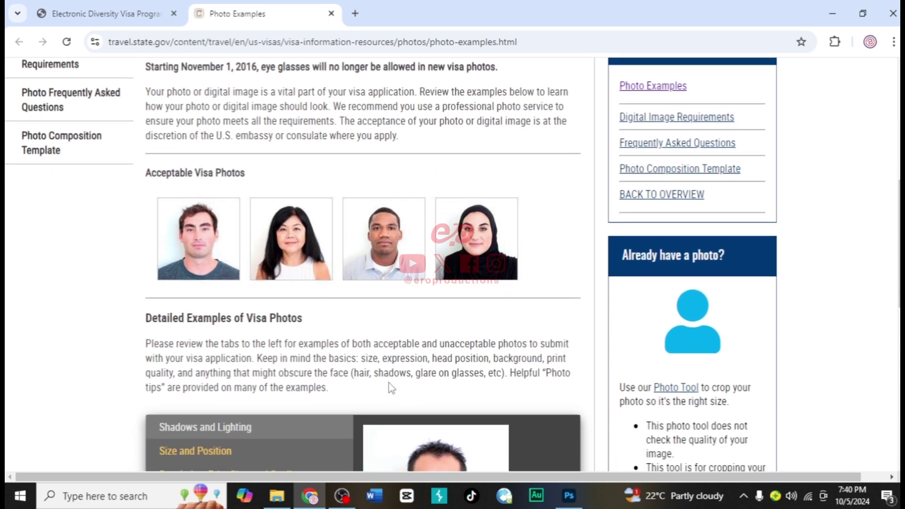
pyautogui.scroll(3, 389, 388)
pyautogui.scroll(-1, 389, 387)
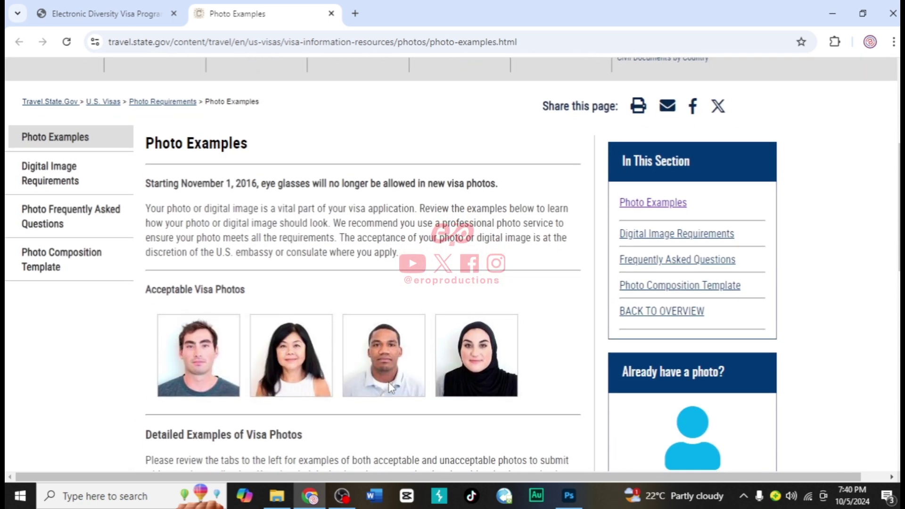
pyautogui.scroll(-1, 390, 387)
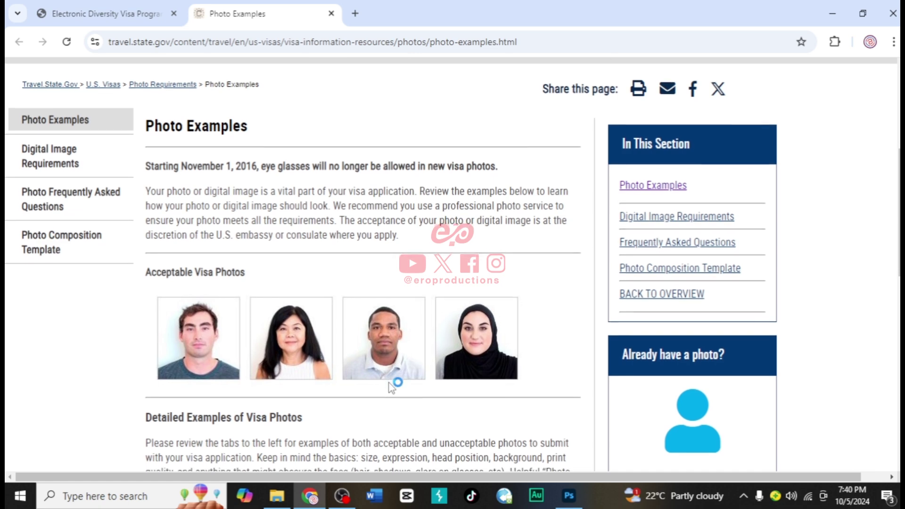
pyautogui.scroll(-1, 392, 387)
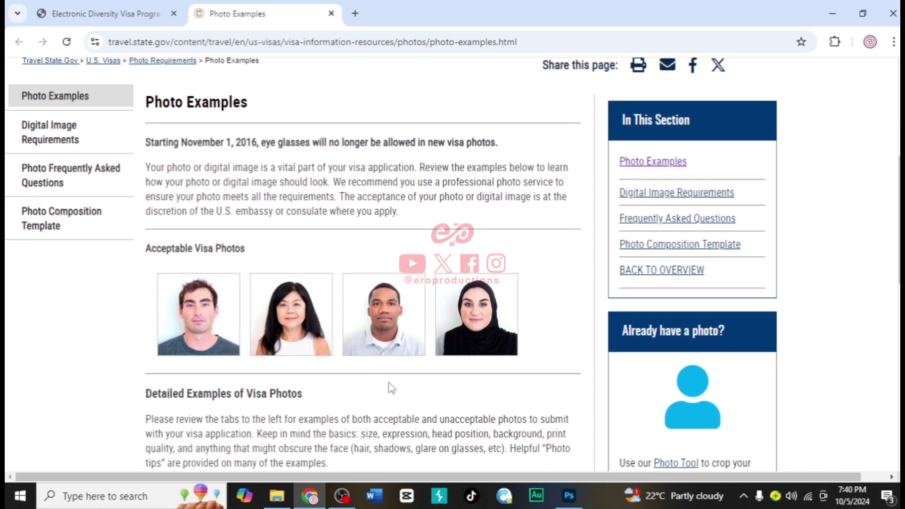
pyautogui.scroll(-1, 392, 388)
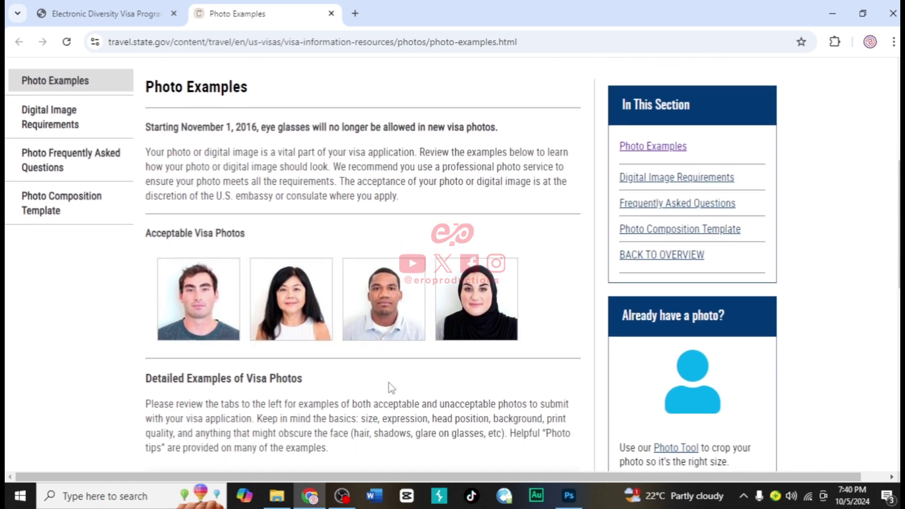
pyautogui.scroll(-1, 392, 388)
pyautogui.scroll(-2, 392, 388)
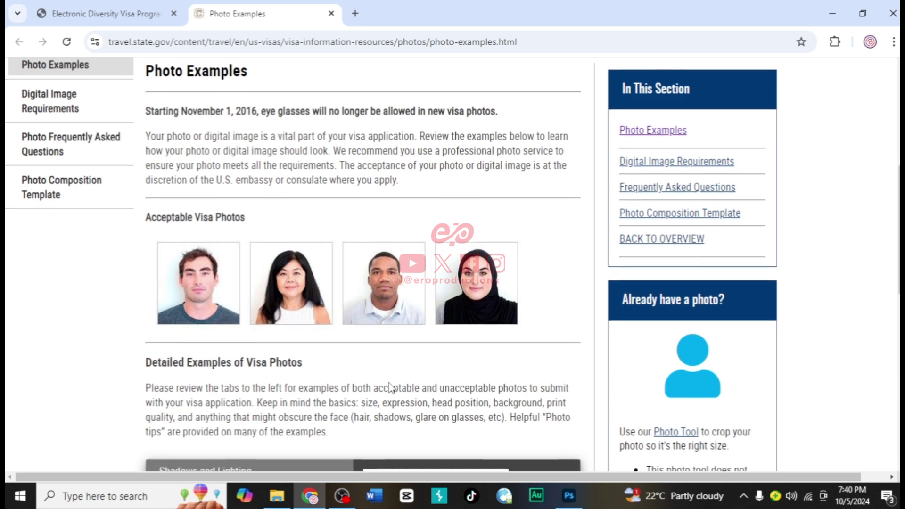
pyautogui.scroll(-3, 391, 388)
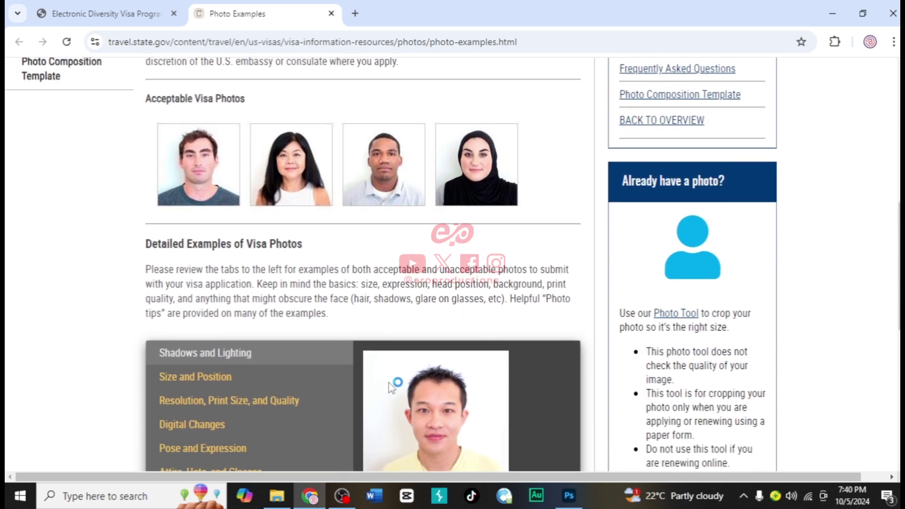
pyautogui.scroll(-2, 389, 386)
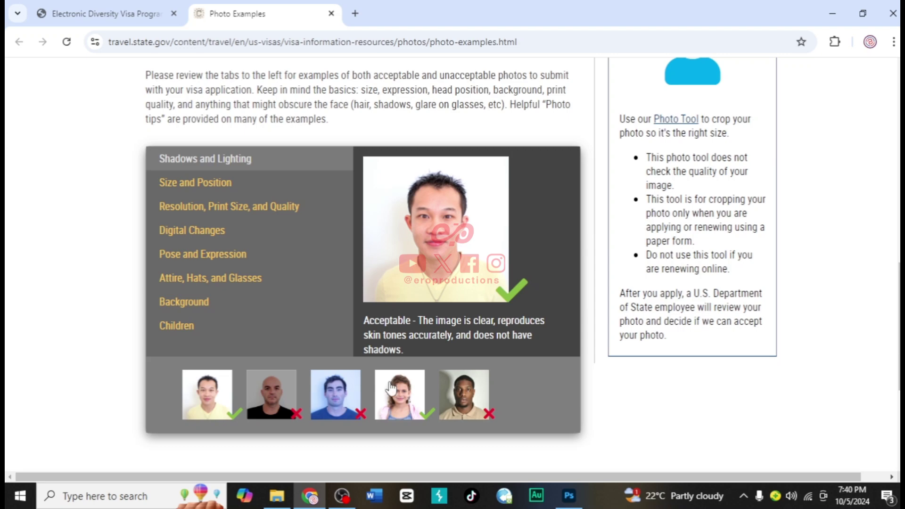
pyautogui.scroll(-1, 389, 386)
pyautogui.scroll(15, 390, 386)
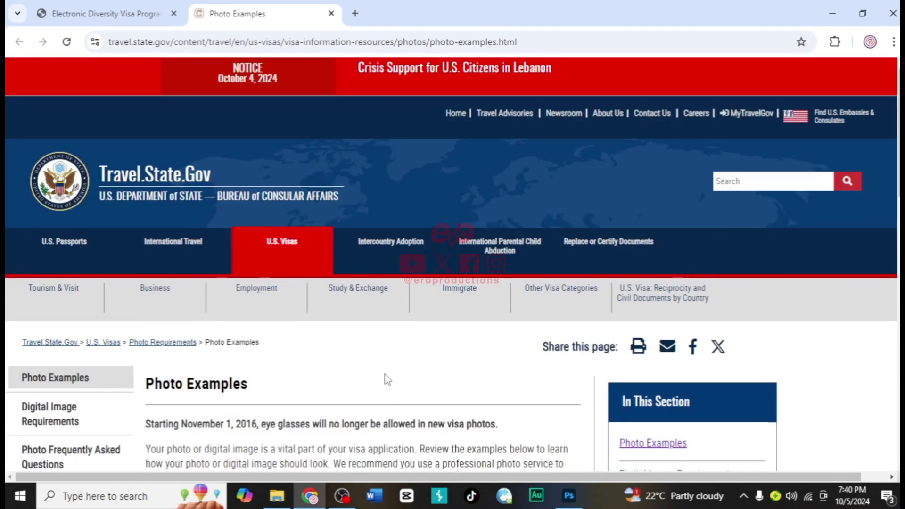
pyautogui.click(137, 19)
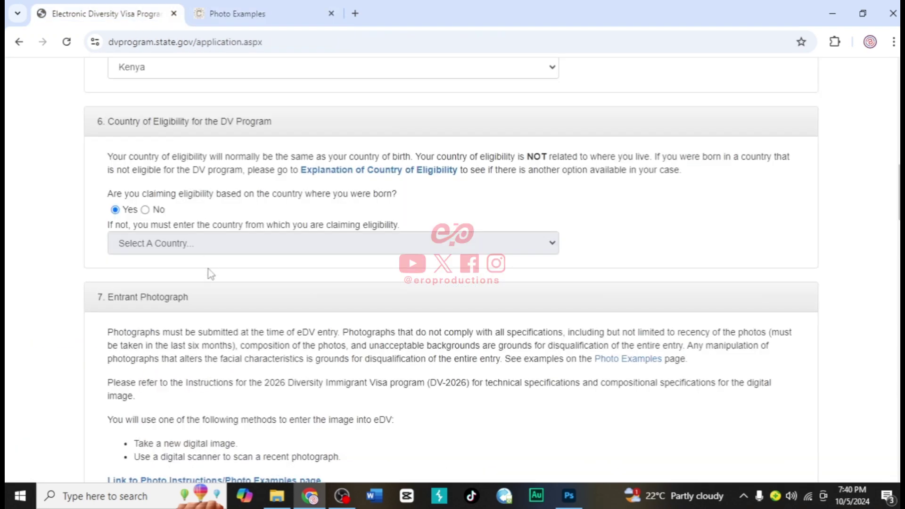
pyautogui.scroll(-2, 233, 389)
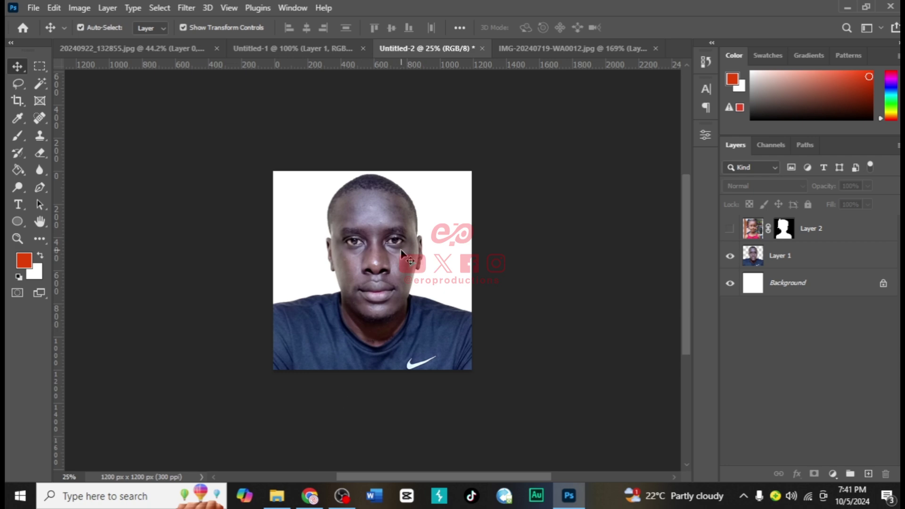
pyautogui.click(309, 495)
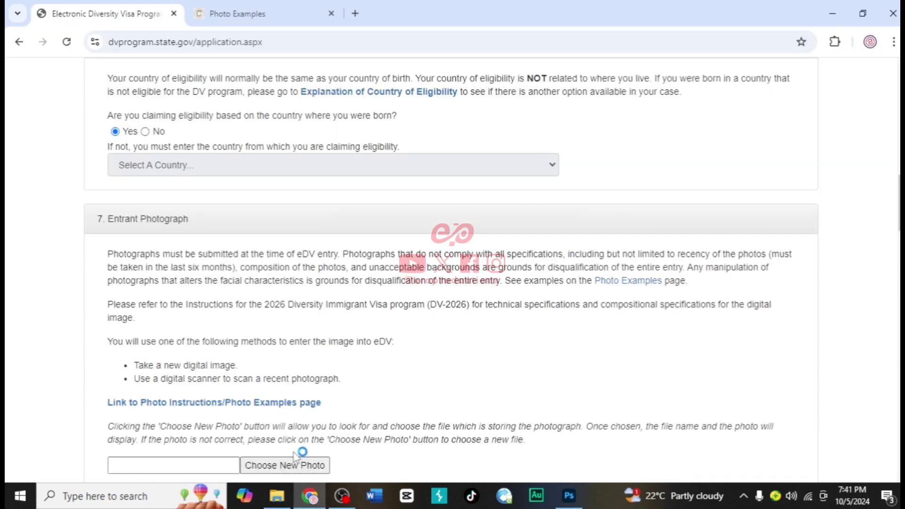
# Upload the square passport photo from Downloads as the entrant photograph
pyautogui.click(289, 468)
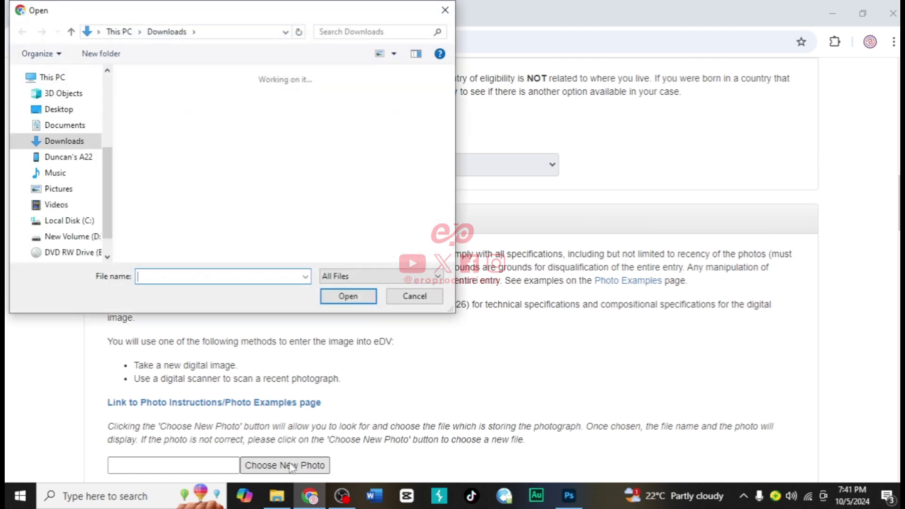
pyautogui.click(248, 168)
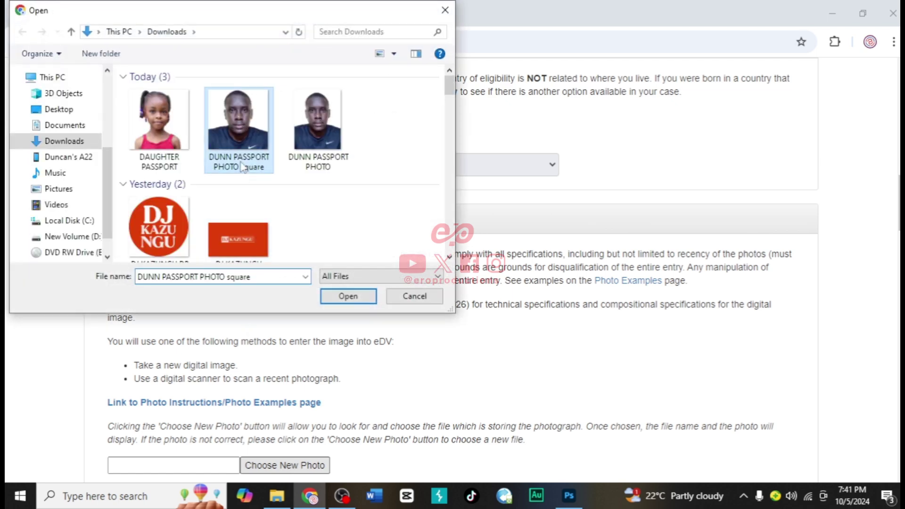
pyautogui.click(348, 296)
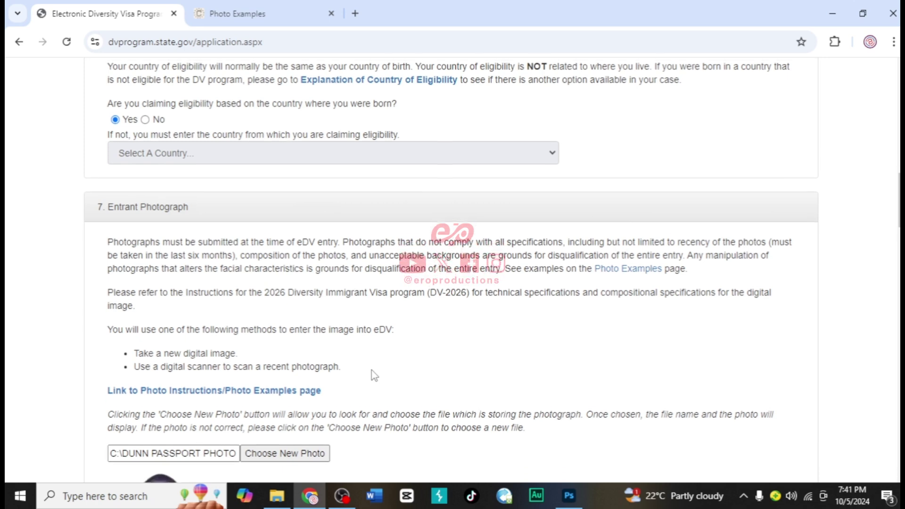
pyautogui.scroll(-1, 372, 376)
pyautogui.scroll(-2, 372, 375)
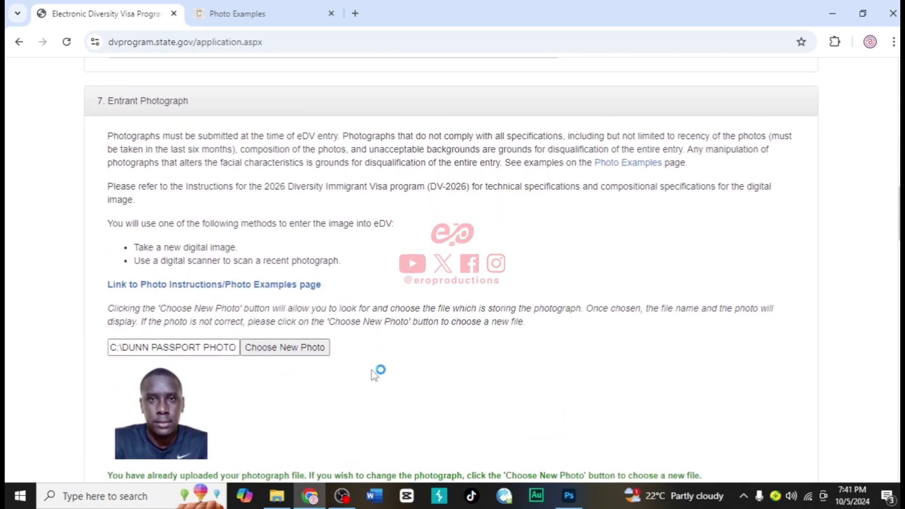
pyautogui.scroll(-4, 374, 376)
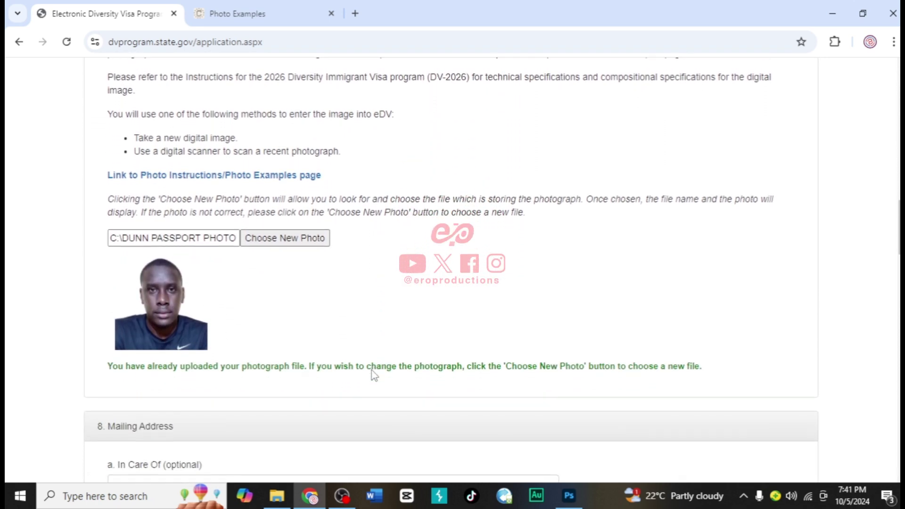
pyautogui.scroll(-2, 375, 375)
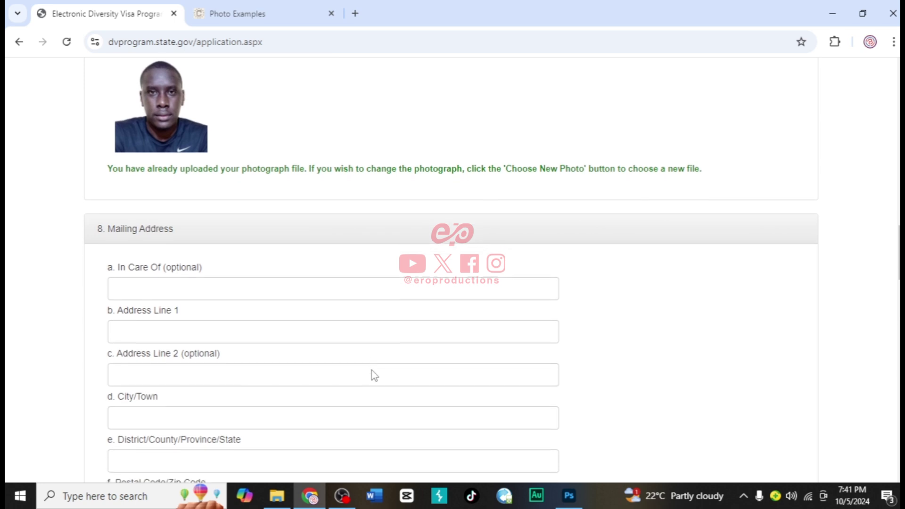
# Fill in the mailing address line, city/town, district and postal code
pyautogui.click(143, 330)
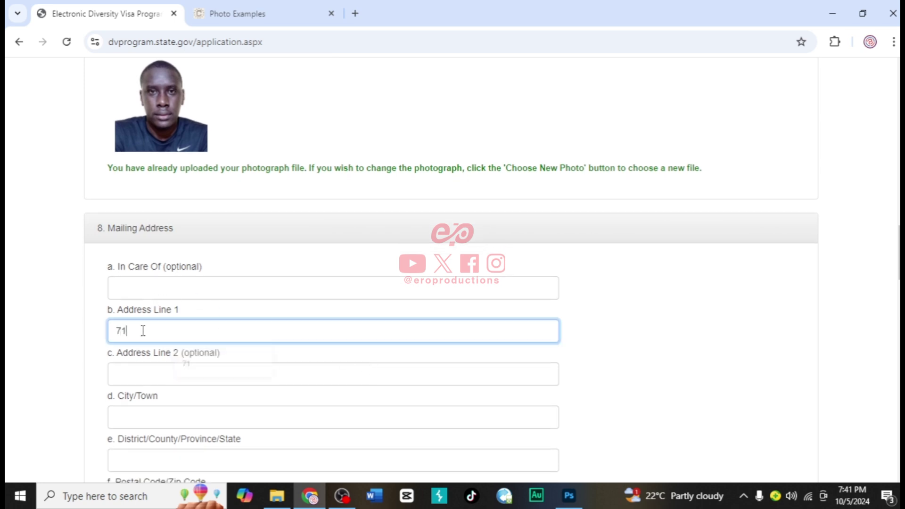
pyautogui.scroll(-2, 155, 348)
pyautogui.click(147, 324)
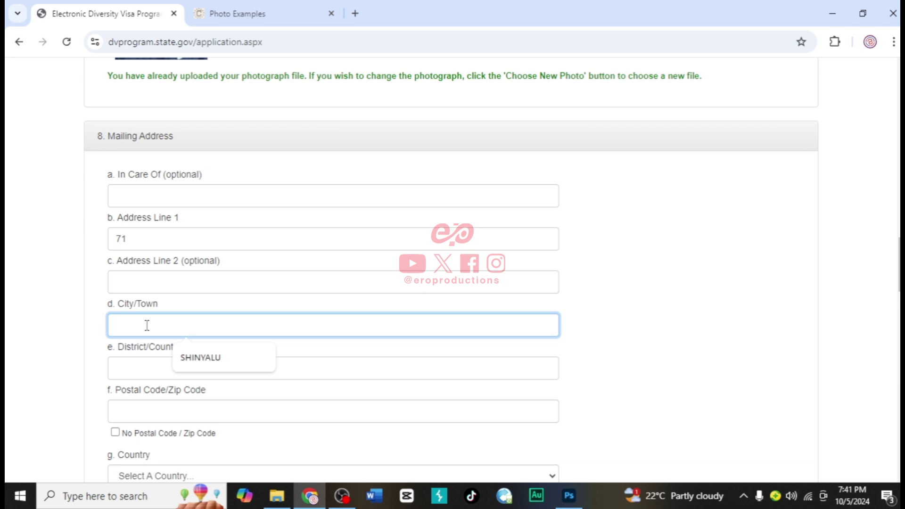
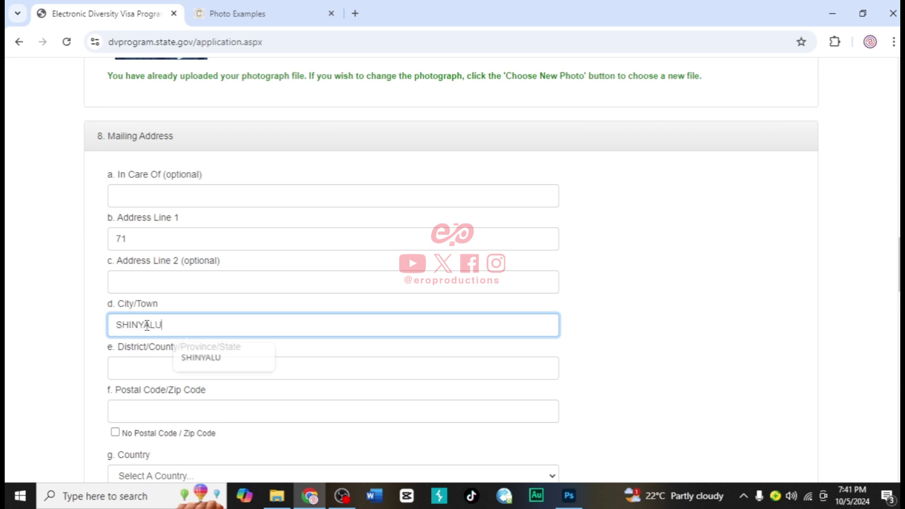
pyautogui.scroll(-2, 146, 325)
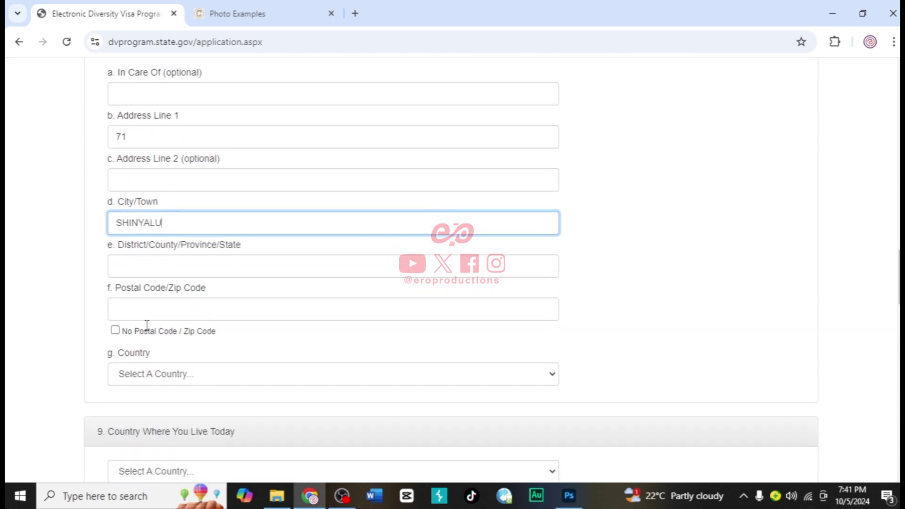
pyautogui.click(164, 268)
pyautogui.write('KAKAMEGA')
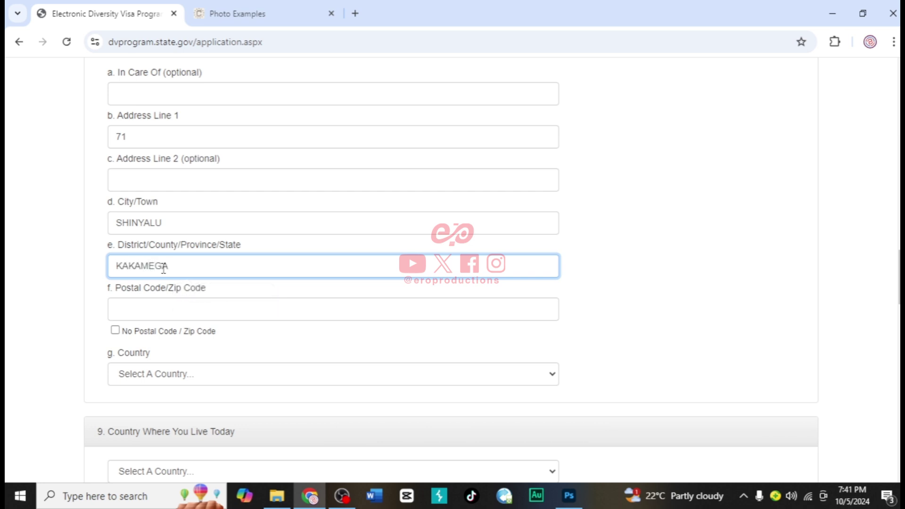
pyautogui.scroll(-1, 163, 269)
pyautogui.click(154, 292)
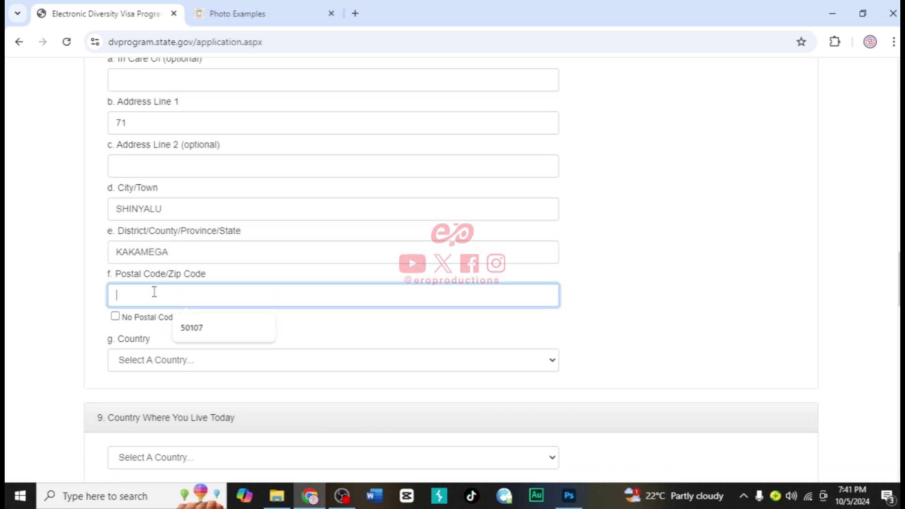
pyautogui.write('50107')
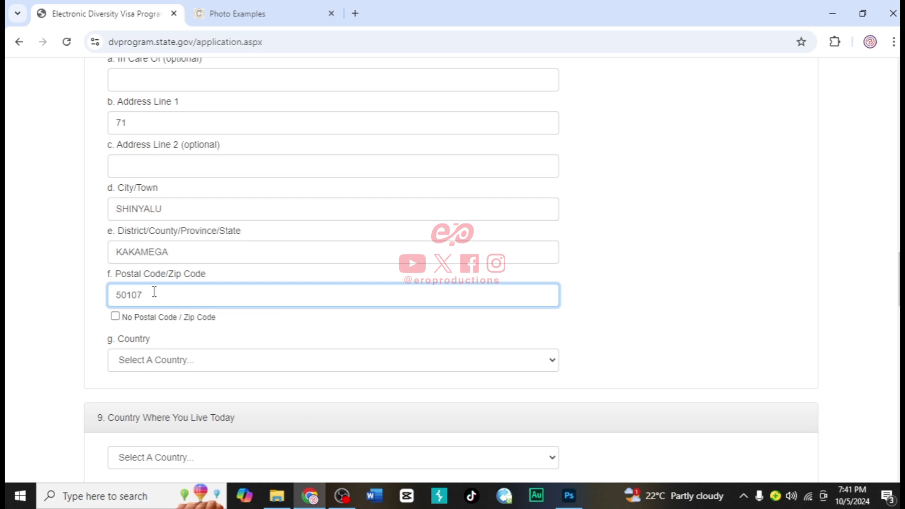
pyautogui.scroll(-1, 154, 292)
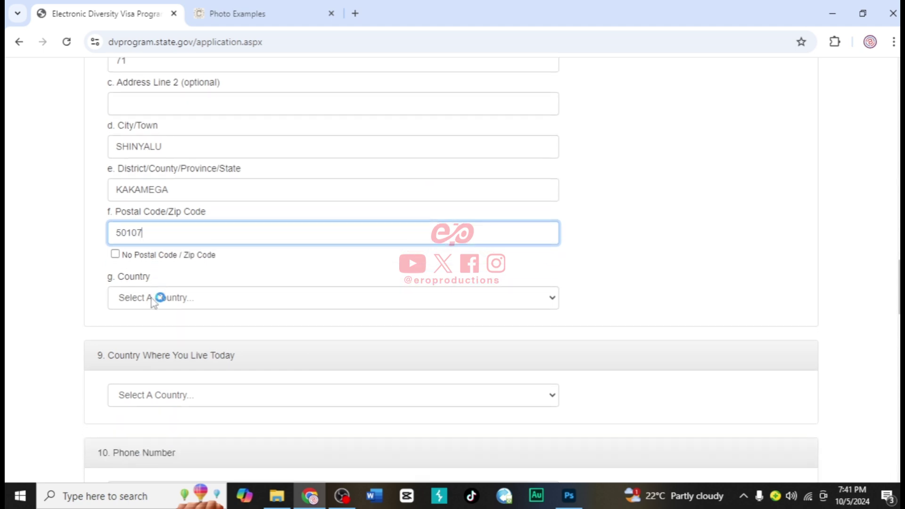
# Set both the mailing-address country and the current residence country to Kenya
pyautogui.click(154, 300)
pyautogui.write('kenya')
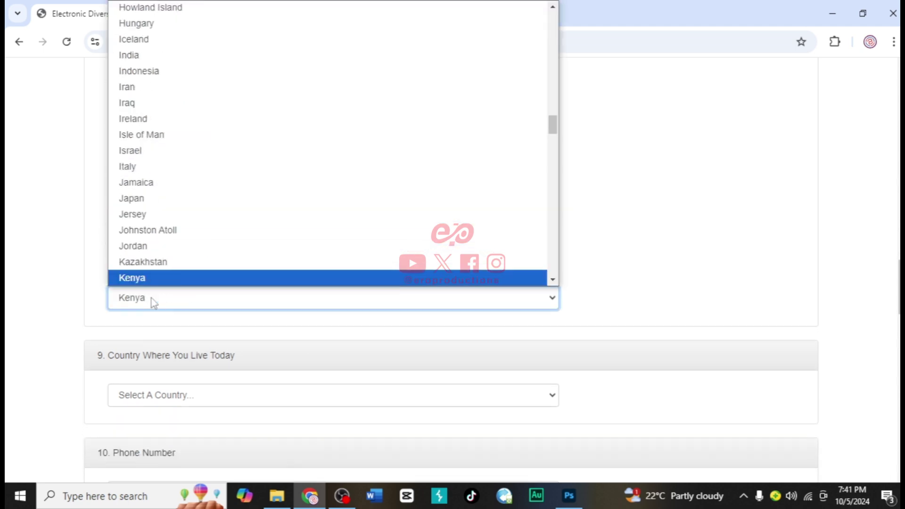
pyautogui.press('Return')
pyautogui.scroll(-2, 151, 298)
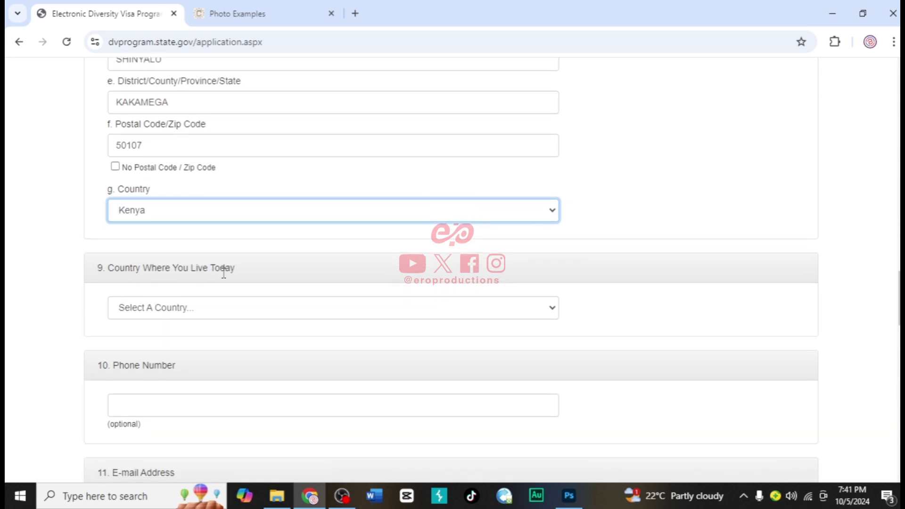
pyautogui.click(159, 309)
pyautogui.write('kenya')
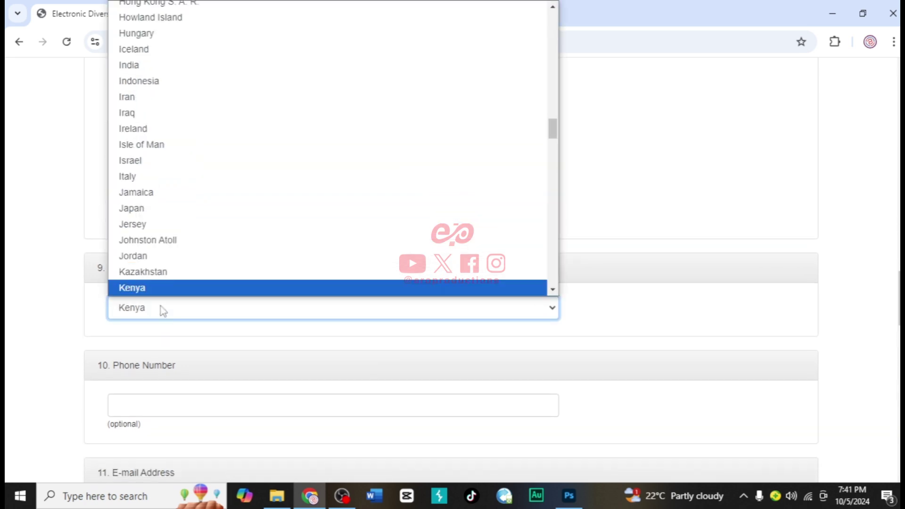
pyautogui.press('Return')
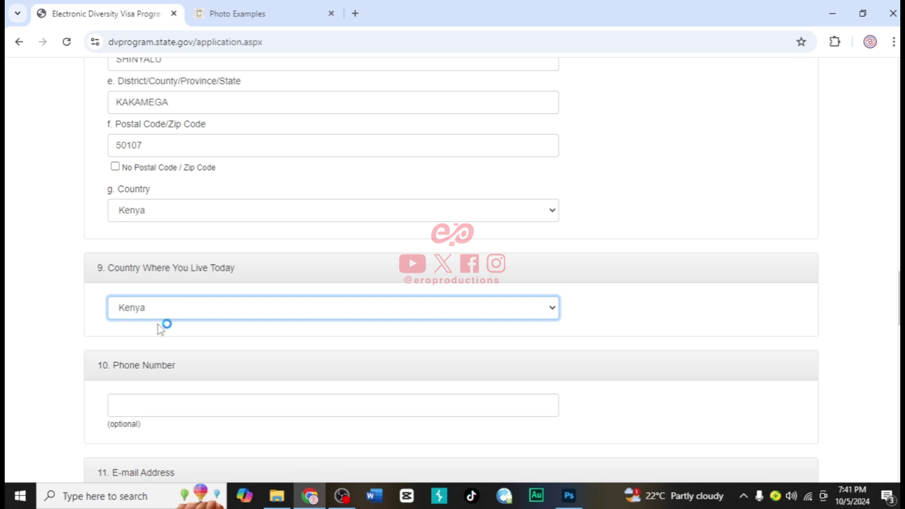
pyautogui.scroll(-1, 160, 328)
pyautogui.scroll(-1, 161, 328)
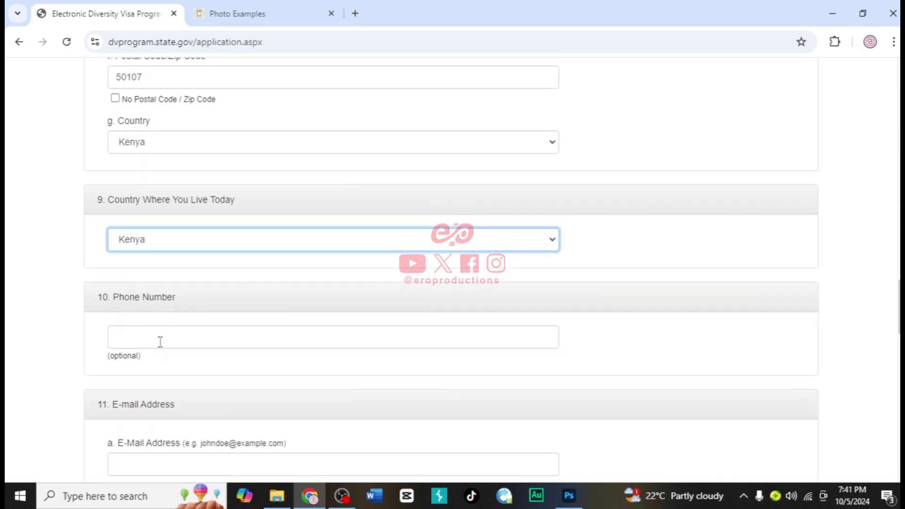
# Enter the applicant's phone number
pyautogui.click(170, 333)
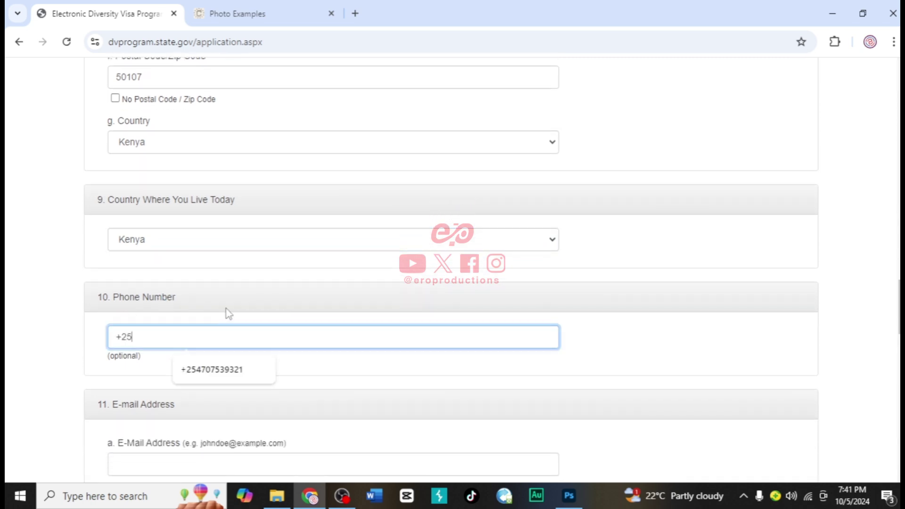
pyautogui.scroll(-3, 226, 311)
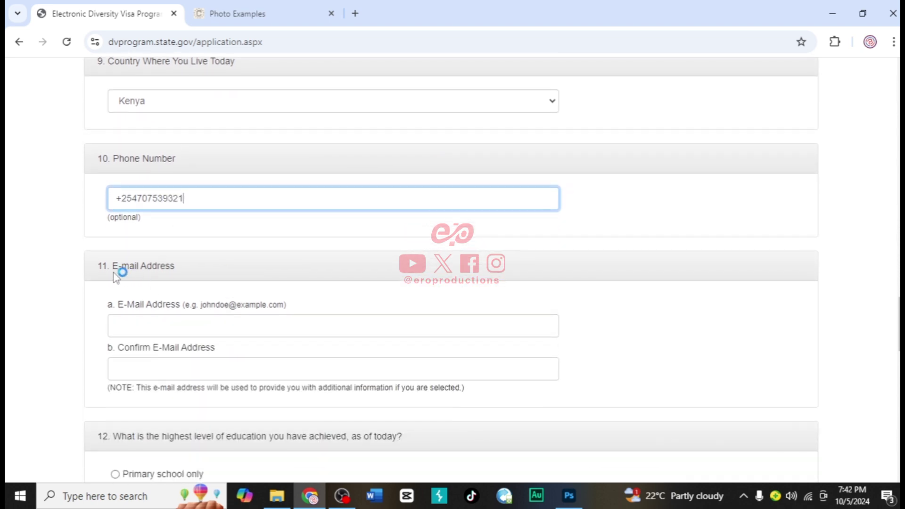
# Fill in the e-mail address and its confirmation using the autofill suggestion
pyautogui.click(151, 333)
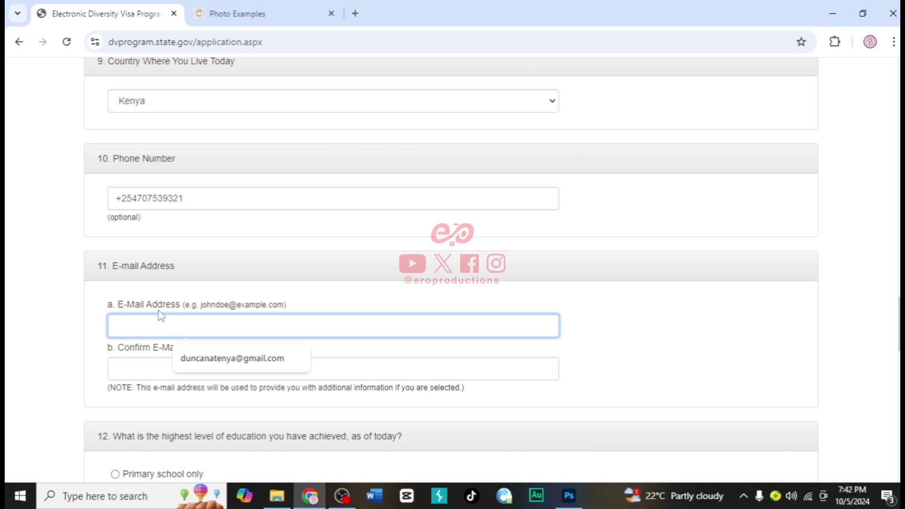
pyautogui.click(202, 357)
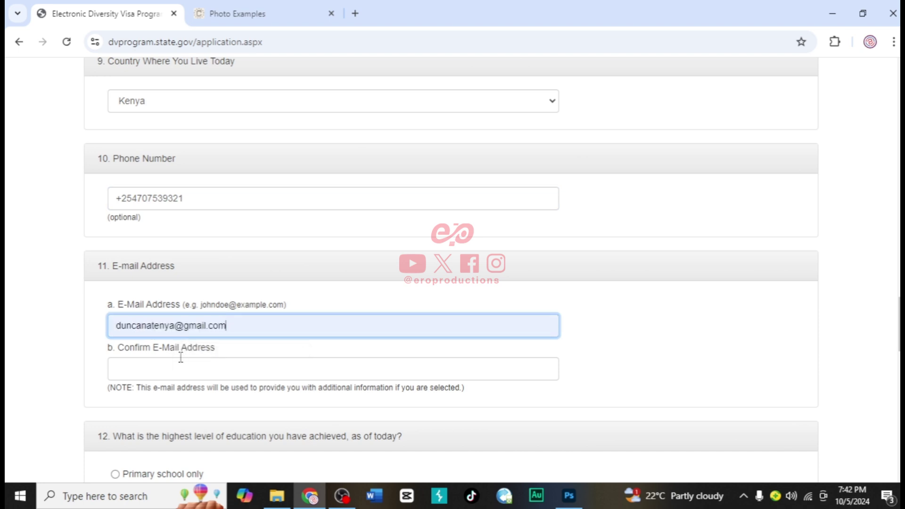
pyautogui.scroll(-1, 180, 358)
pyautogui.click(155, 342)
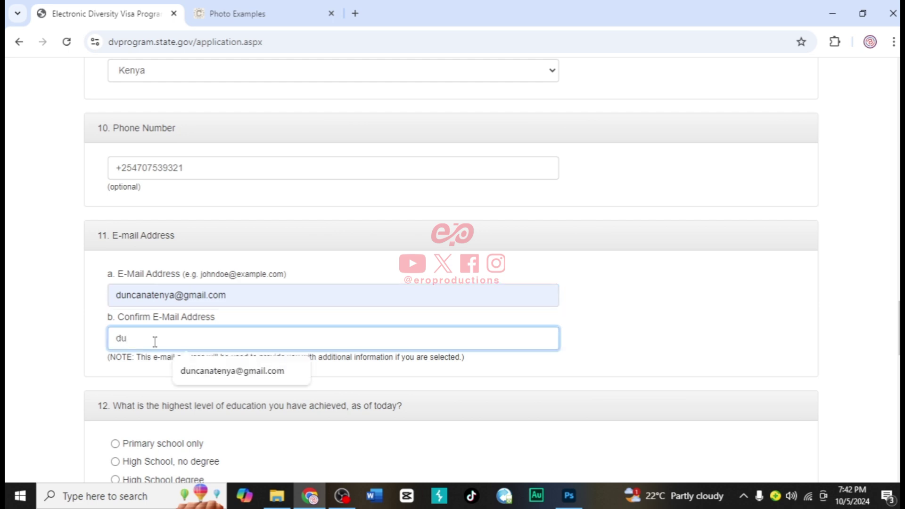
pyautogui.write('du')
pyautogui.click(212, 371)
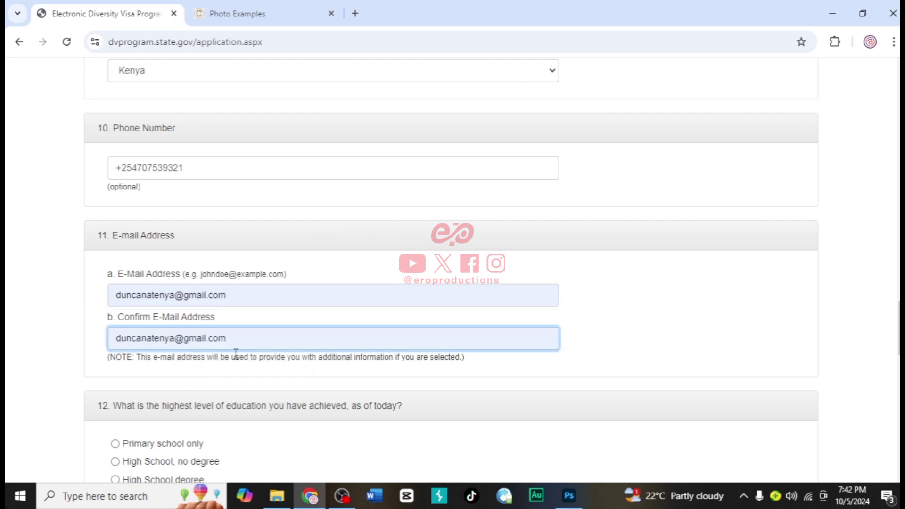
pyautogui.scroll(-3, 235, 348)
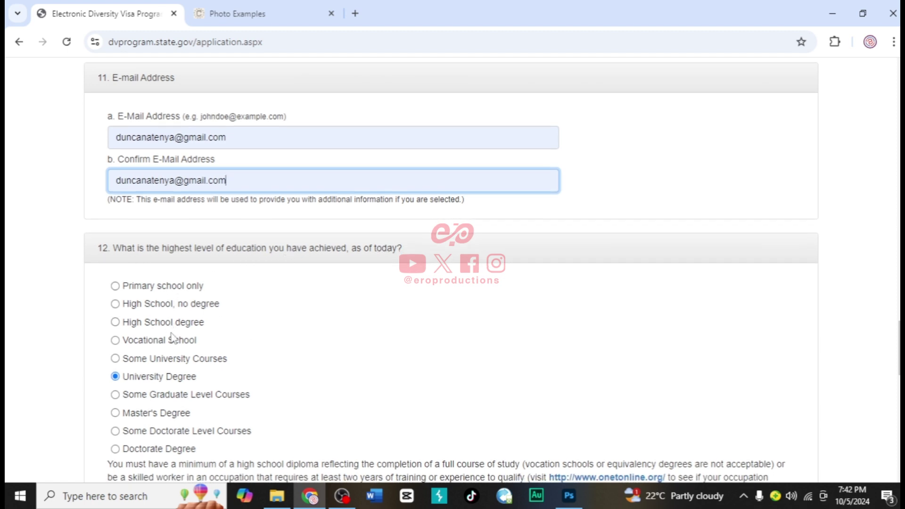
# Scroll past sections 12 and 13 and enter 1 as the number of children
pyautogui.scroll(-3, 172, 338)
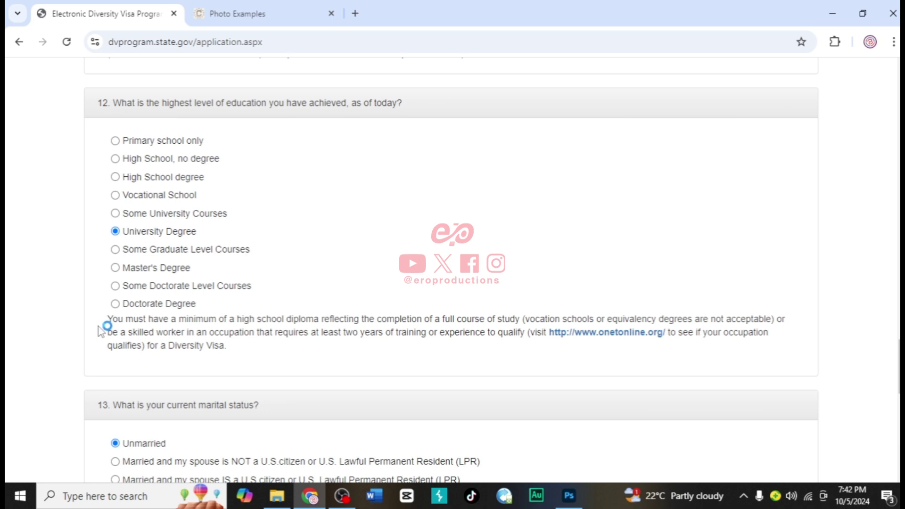
pyautogui.scroll(-3, 99, 330)
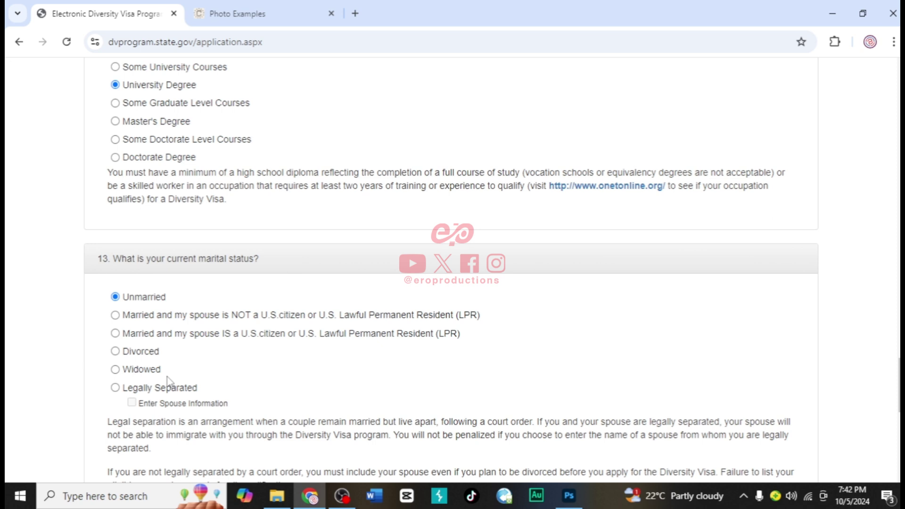
pyautogui.scroll(-3, 170, 381)
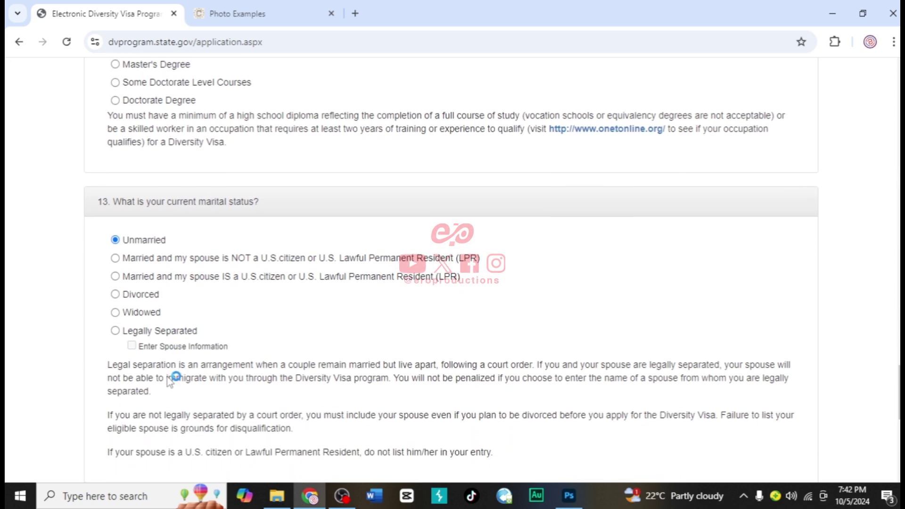
pyautogui.scroll(-3, 170, 381)
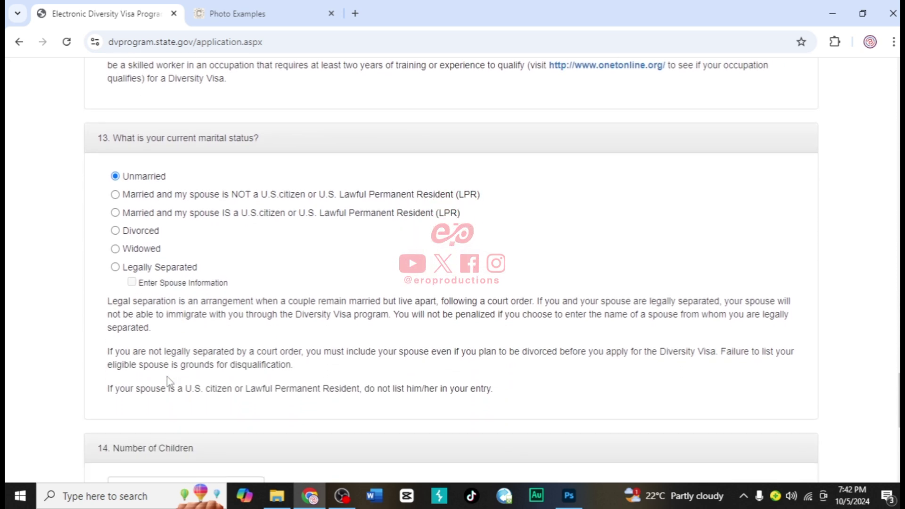
pyautogui.scroll(-3, 170, 381)
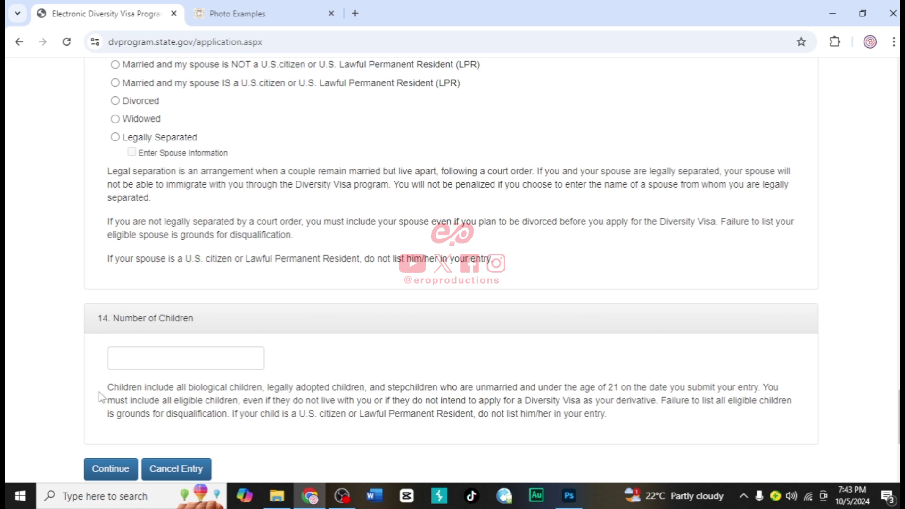
pyautogui.click(108, 362)
pyautogui.write('1')
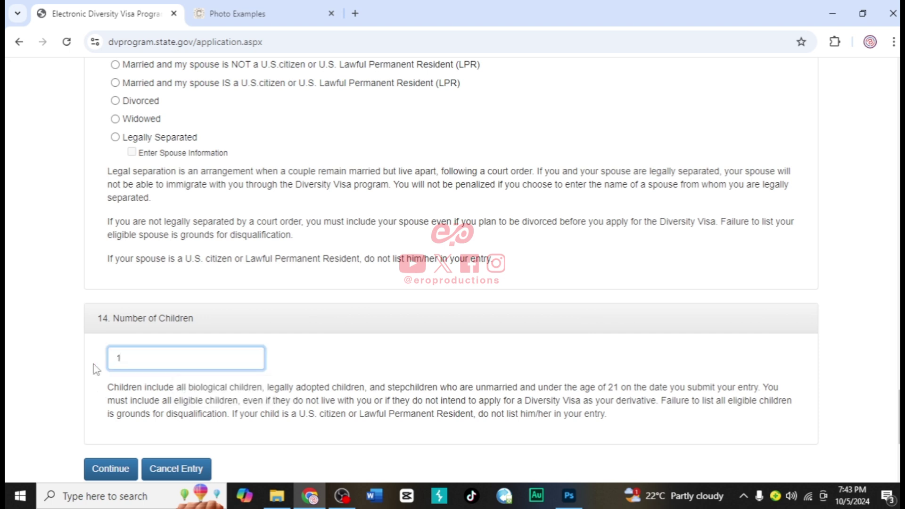
pyautogui.scroll(-2, 94, 369)
# Continue to Part Two and enter Child #1's last, first and middle names
pyautogui.click(111, 394)
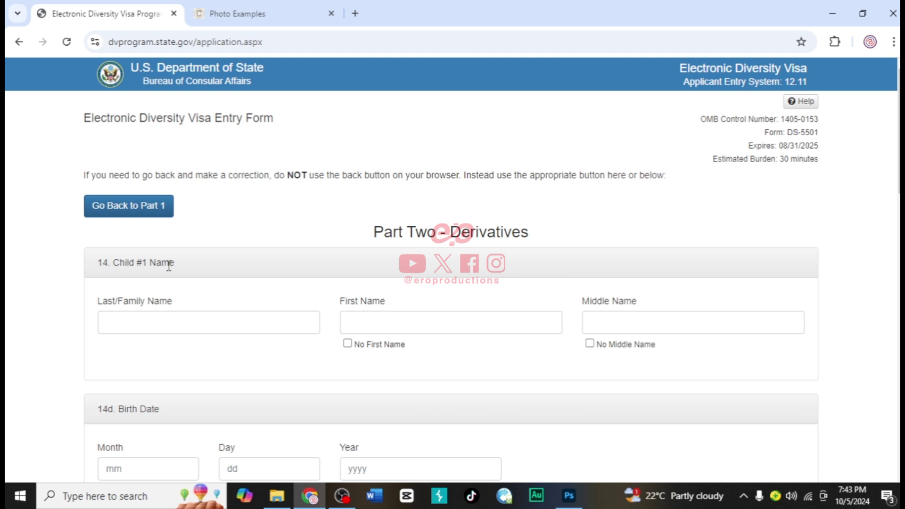
pyautogui.click(140, 320)
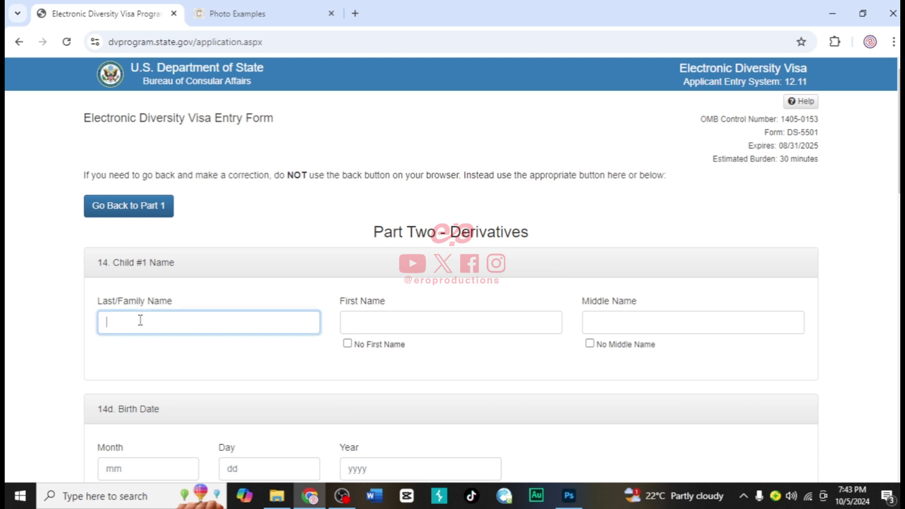
pyautogui.click(367, 322)
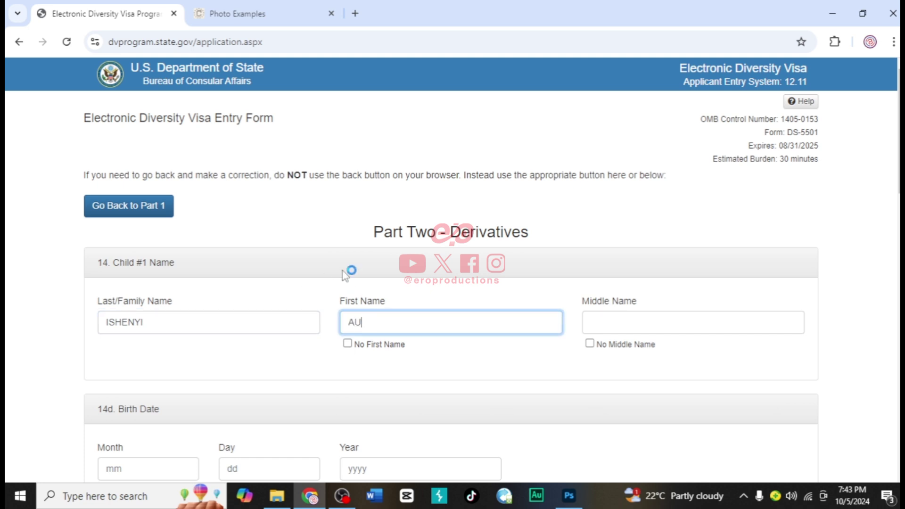
pyautogui.click(593, 321)
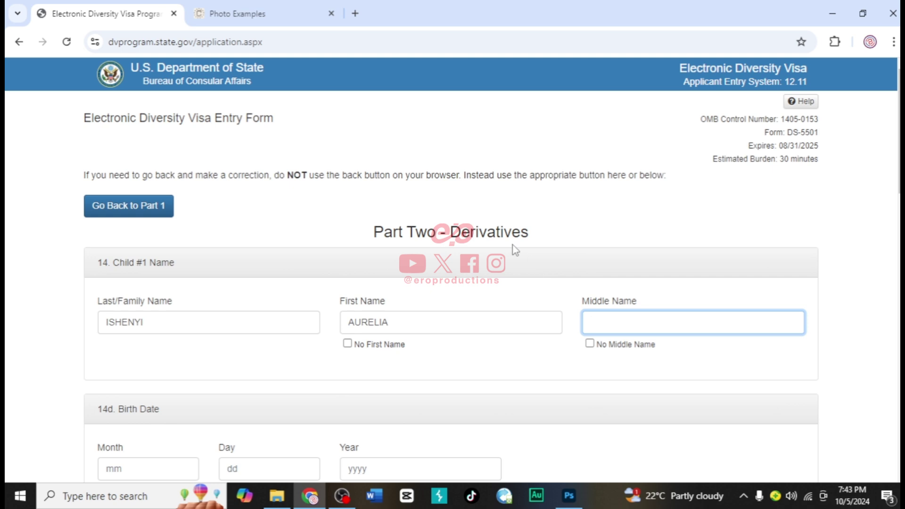
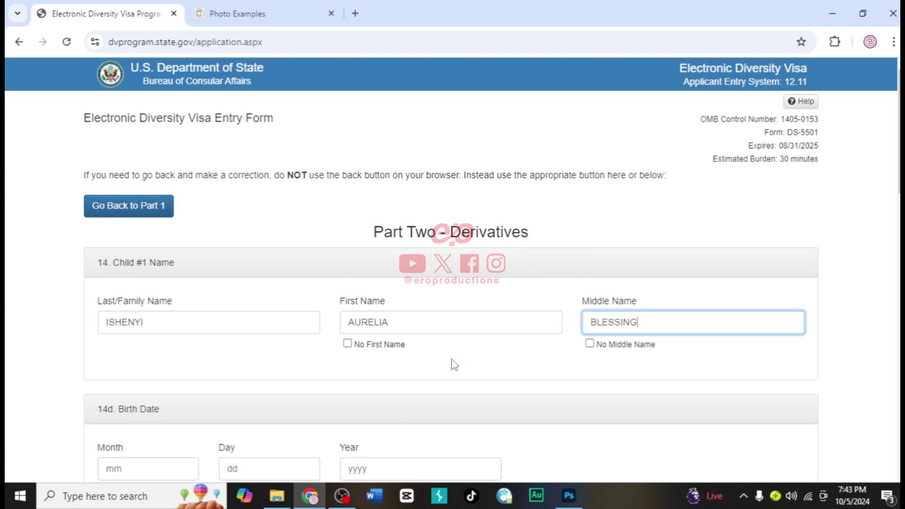
pyautogui.scroll(-2, 453, 364)
pyautogui.scroll(-2, 454, 364)
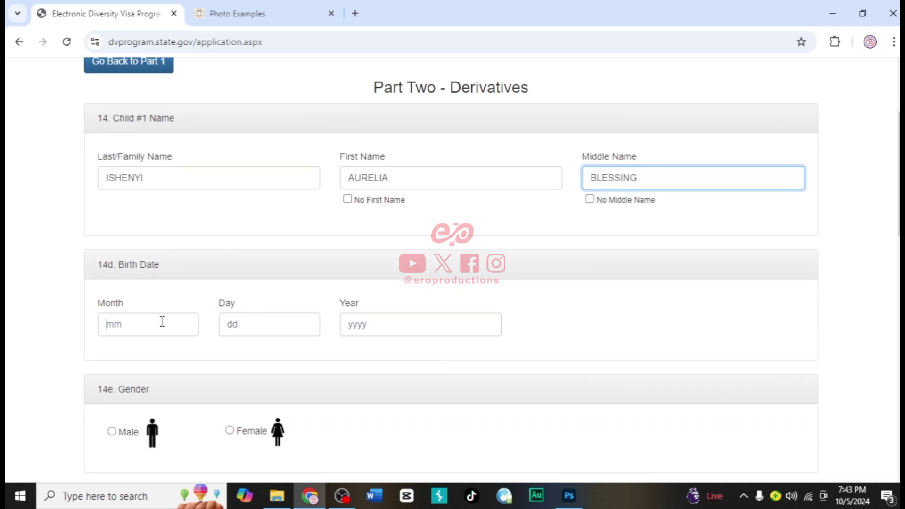
# Enter the child's birth month 02 and birth year, and mark the child Female
pyautogui.click(162, 321)
pyautogui.write('02')
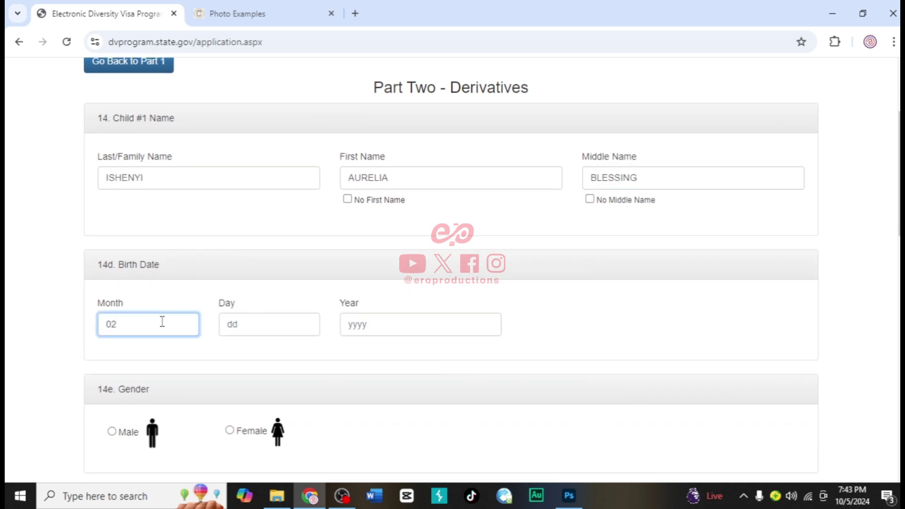
pyautogui.click(246, 329)
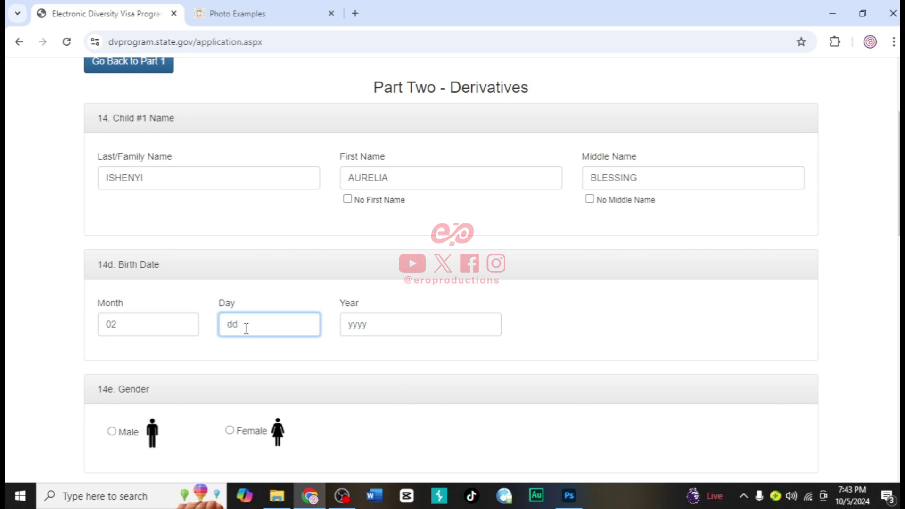
pyautogui.click(356, 326)
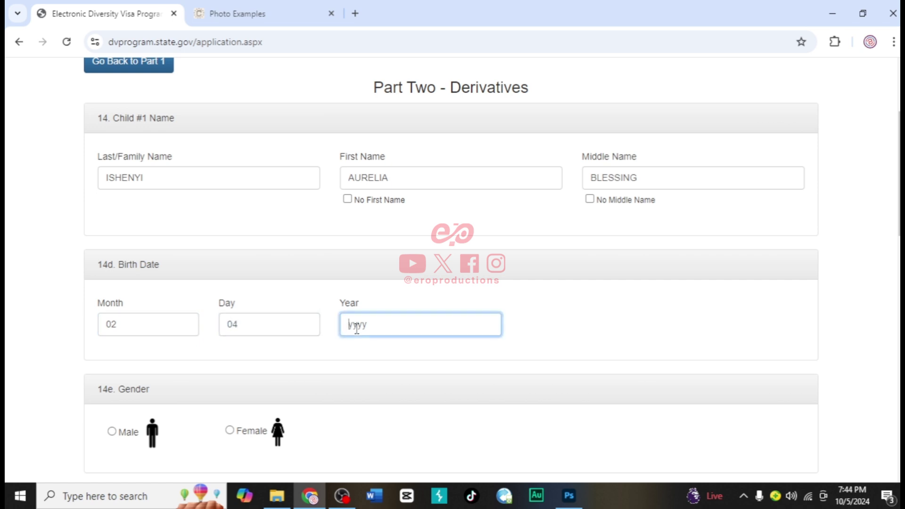
pyautogui.write('2017')
pyautogui.scroll(-3, 300, 277)
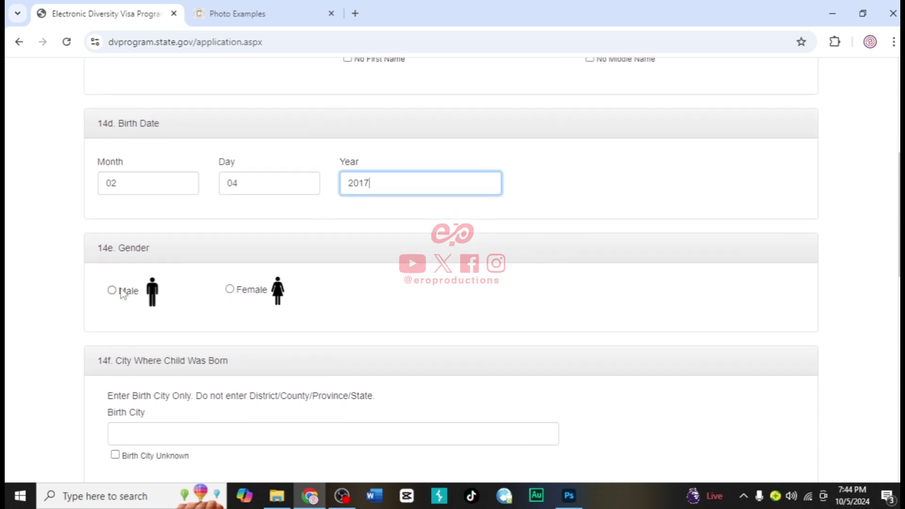
pyautogui.click(235, 295)
pyautogui.scroll(-2, 236, 298)
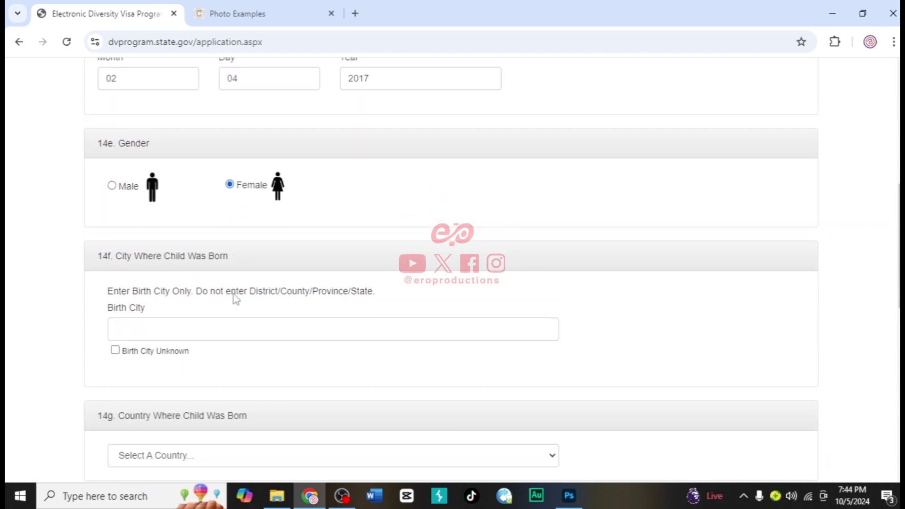
# Set the child's birth city to KAKAMEGA and birth country to Kenya
pyautogui.click(160, 322)
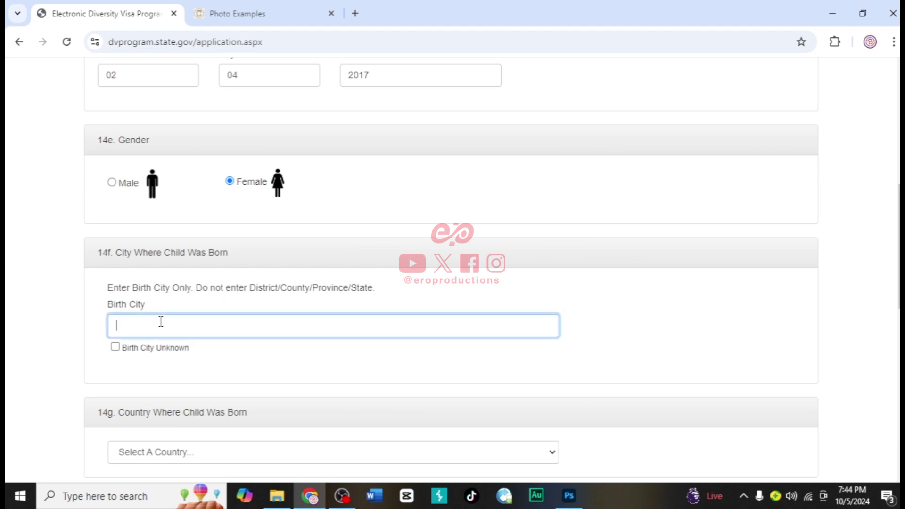
pyautogui.write('KAKAMEGA')
pyautogui.scroll(-4, 159, 306)
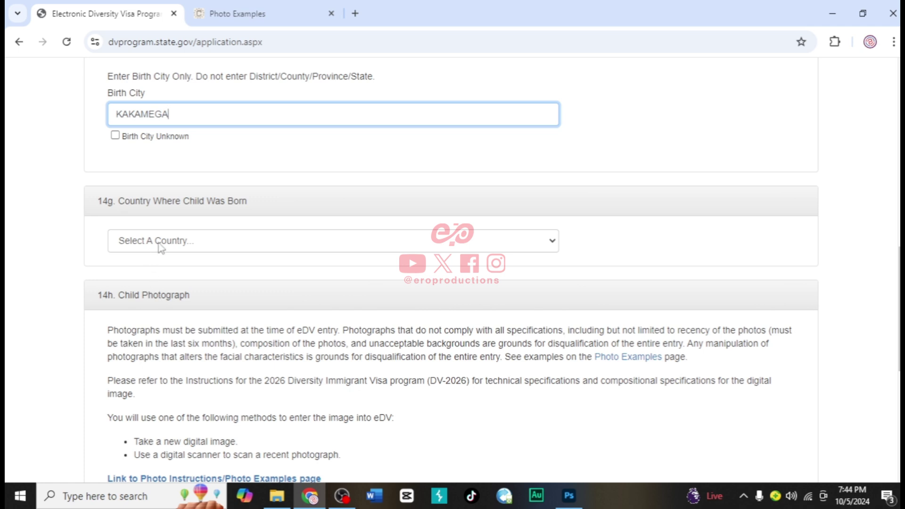
pyautogui.click(162, 243)
pyautogui.write('kenya')
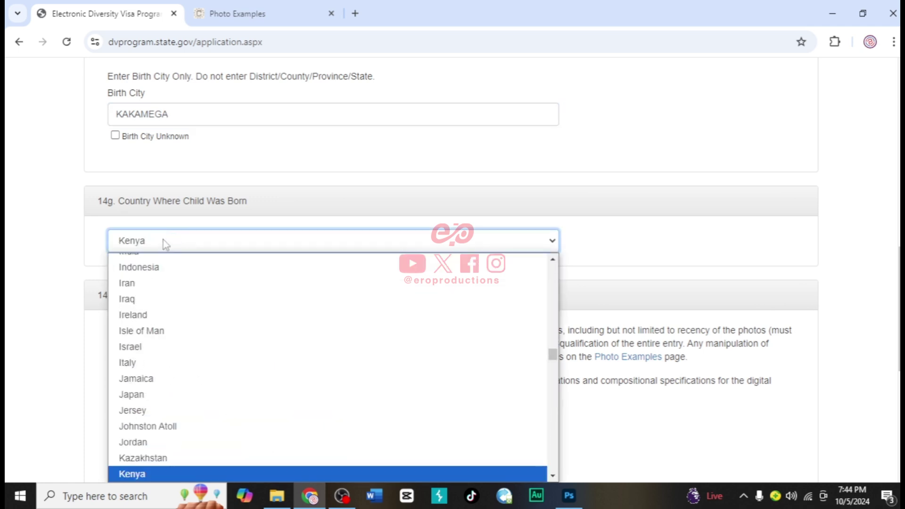
pyautogui.press('Return')
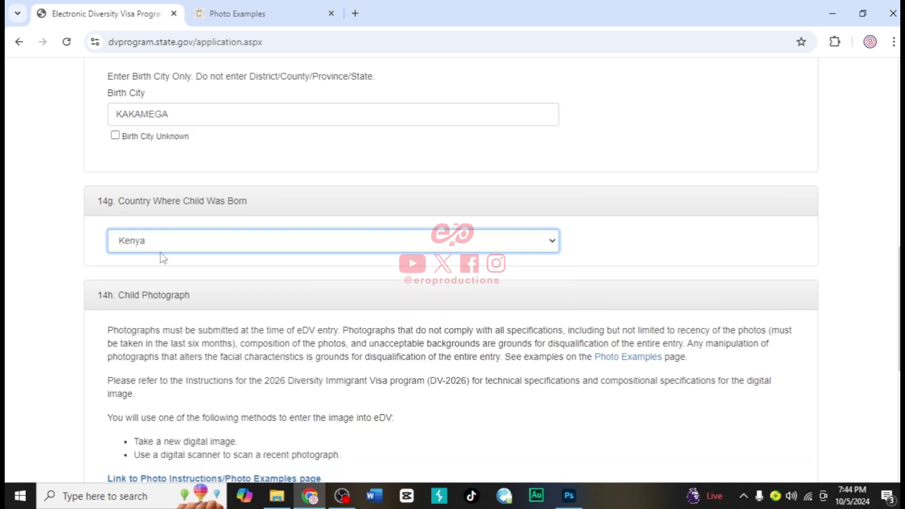
pyautogui.scroll(-2, 152, 270)
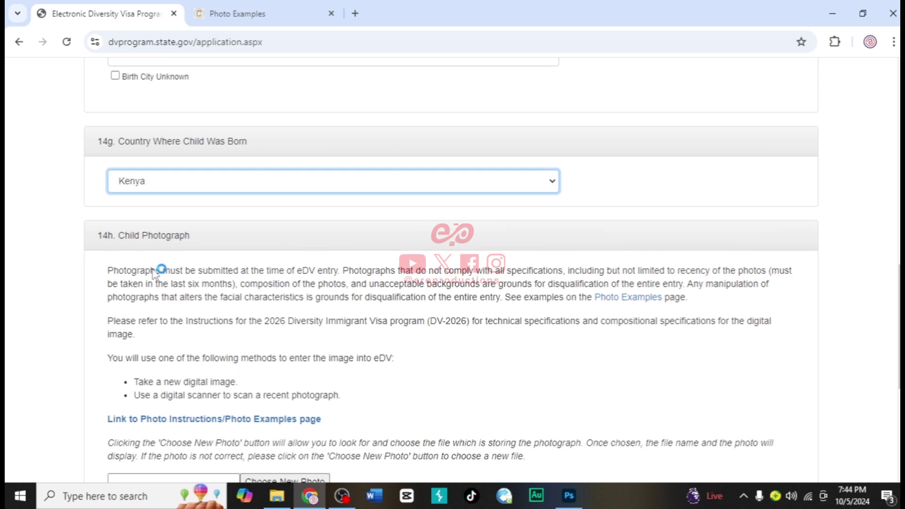
pyautogui.scroll(-2, 156, 272)
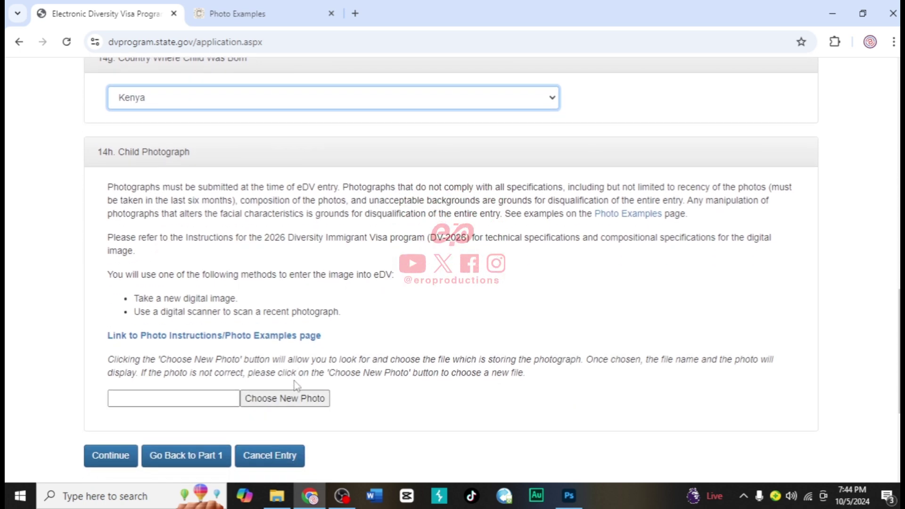
# Upload DAUGHTER PASSPORT.jpg from Downloads as Child #1's photograph
pyautogui.click(292, 398)
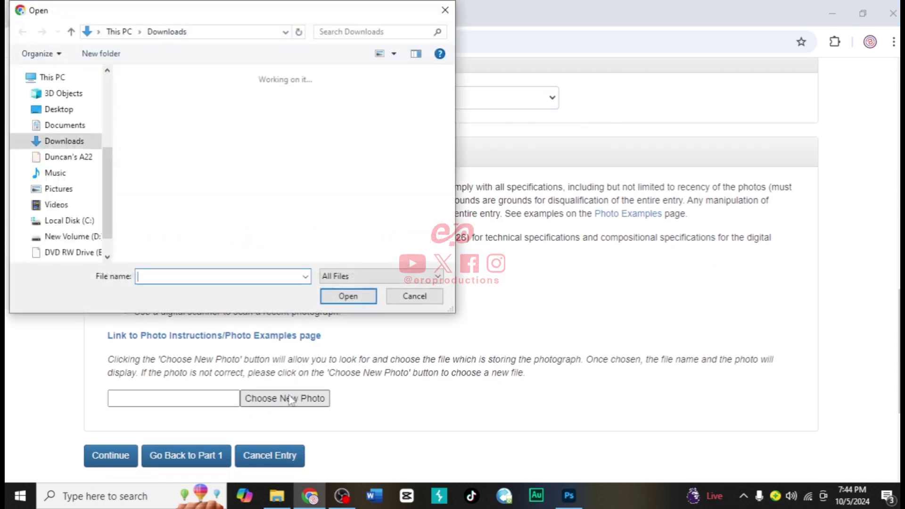
pyautogui.click(159, 124)
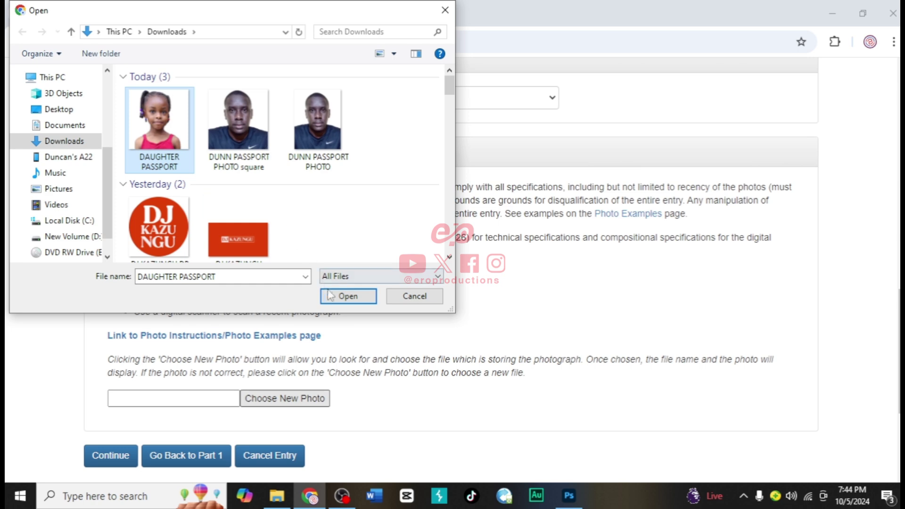
pyautogui.click(348, 296)
pyautogui.scroll(-3, 344, 351)
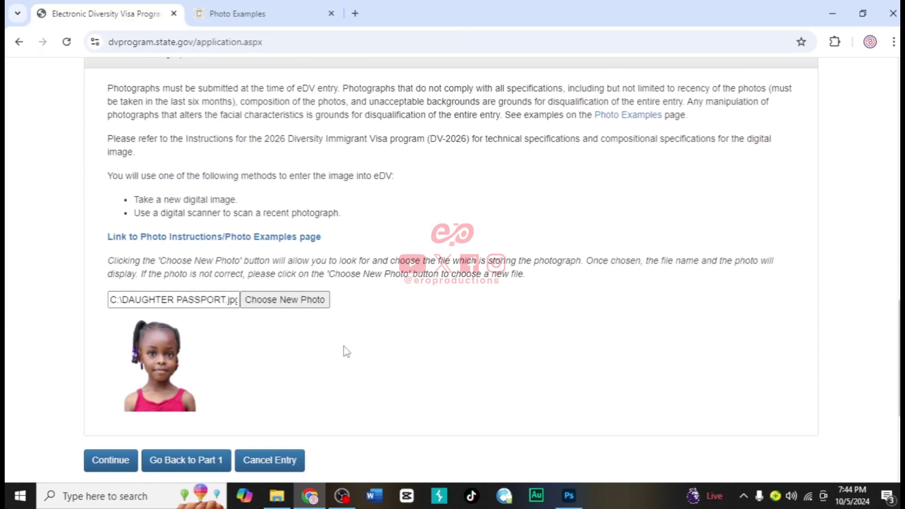
pyautogui.scroll(-2, 346, 351)
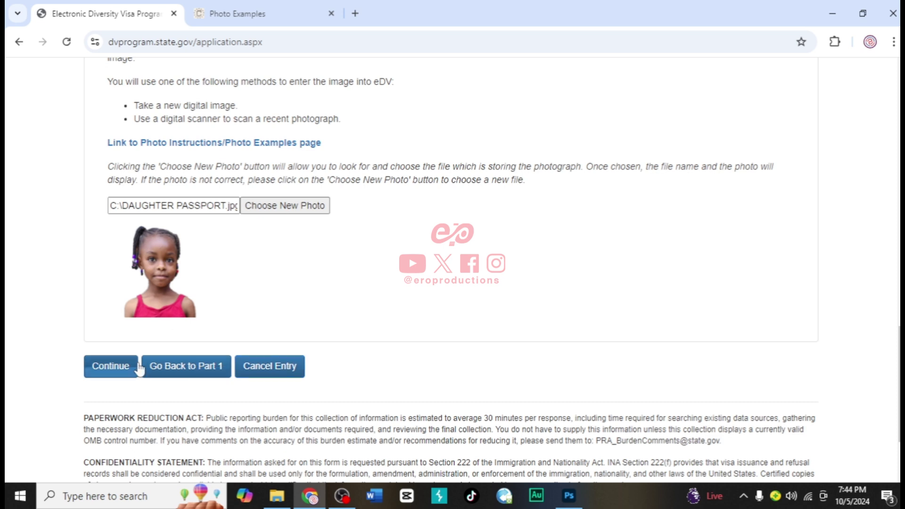
# Open the entry review page and scroll through every summarized answer, including Child #1, down to Submit
pyautogui.click(118, 366)
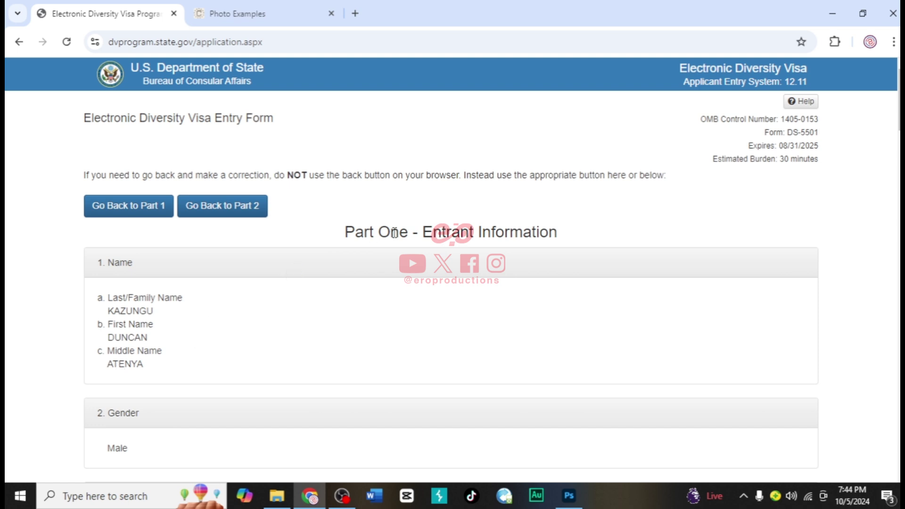
pyautogui.scroll(-4, 277, 277)
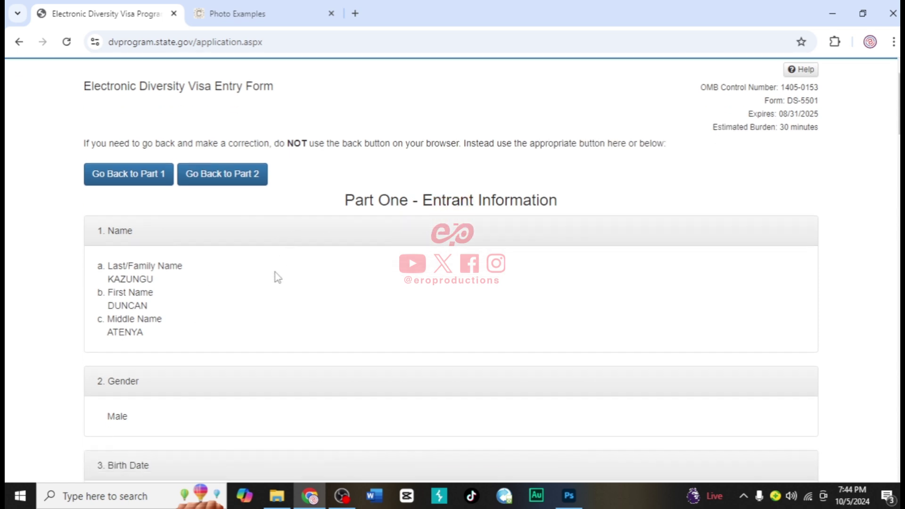
pyautogui.scroll(-5, 277, 277)
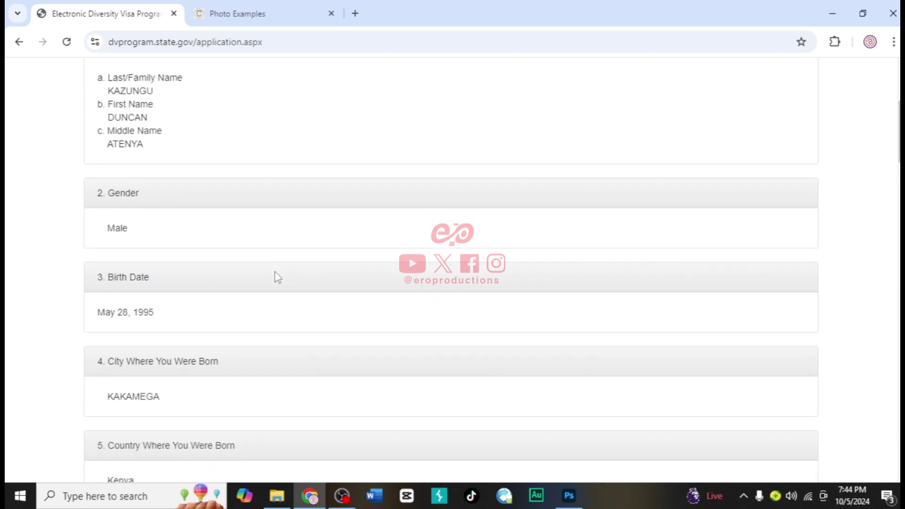
pyautogui.scroll(-3, 278, 277)
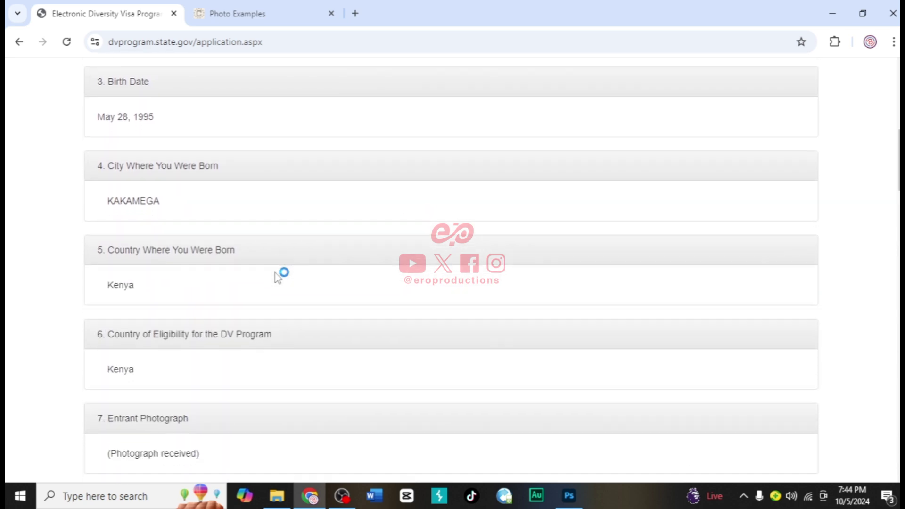
pyautogui.scroll(-6, 277, 277)
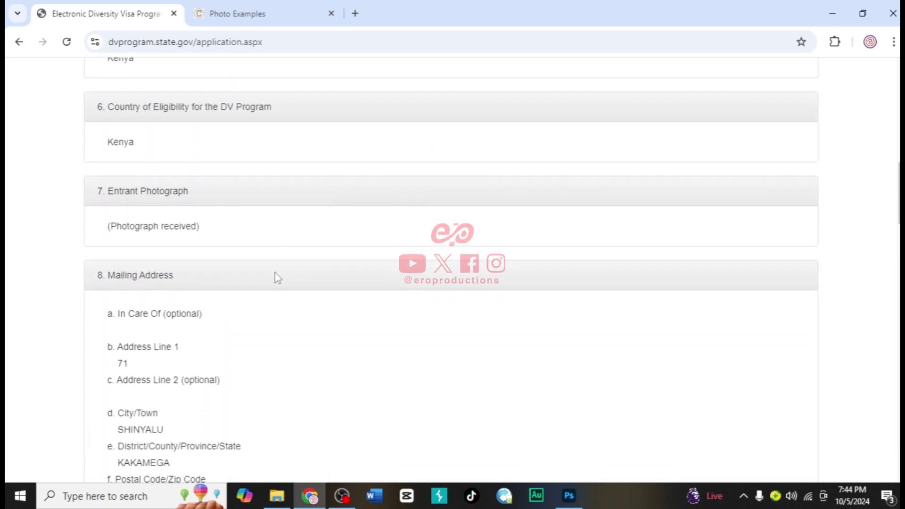
pyautogui.scroll(-6, 278, 277)
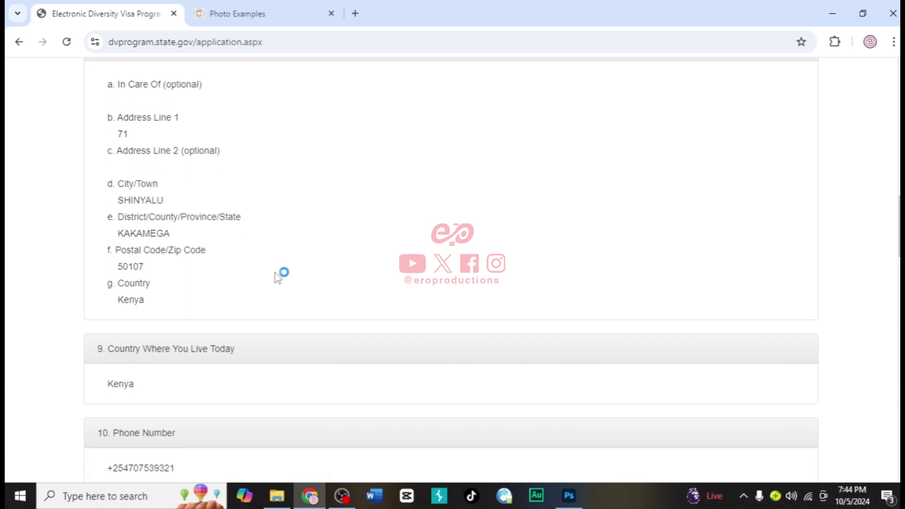
pyautogui.scroll(-3, 277, 277)
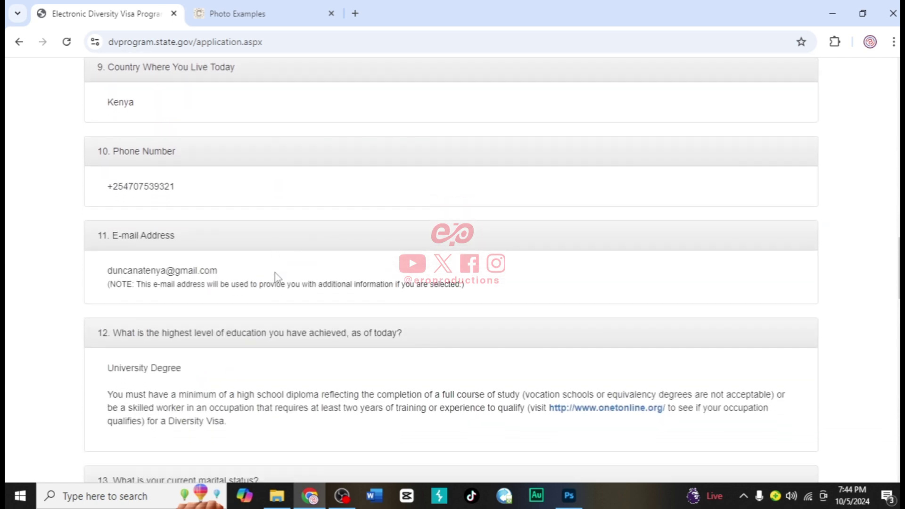
pyautogui.scroll(-3, 277, 277)
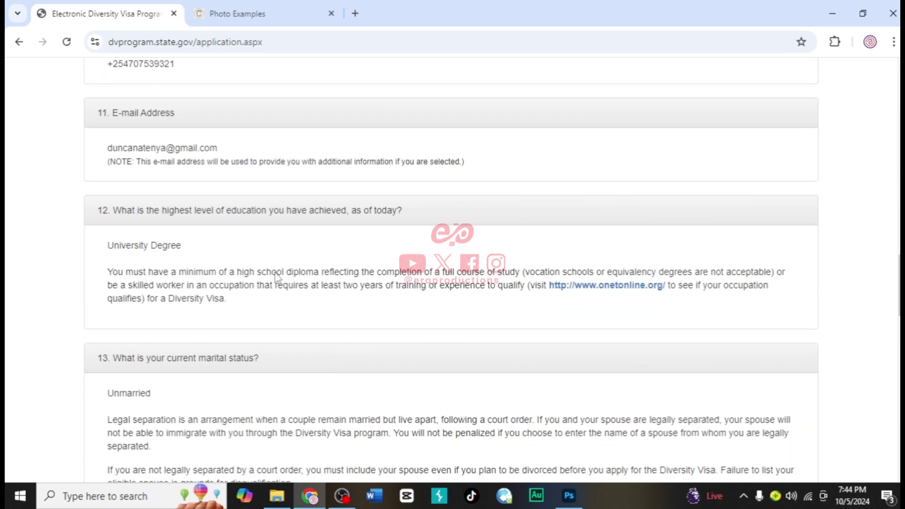
pyautogui.scroll(-7, 278, 280)
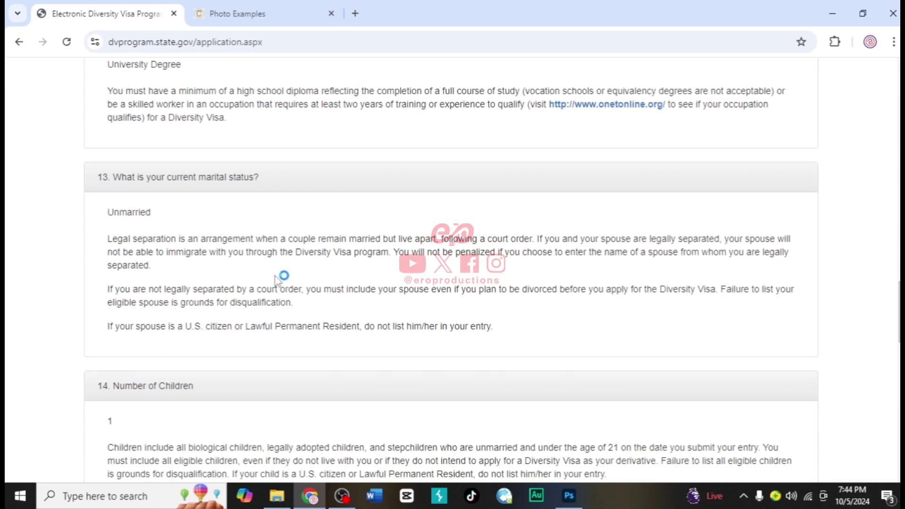
pyautogui.scroll(-4, 277, 281)
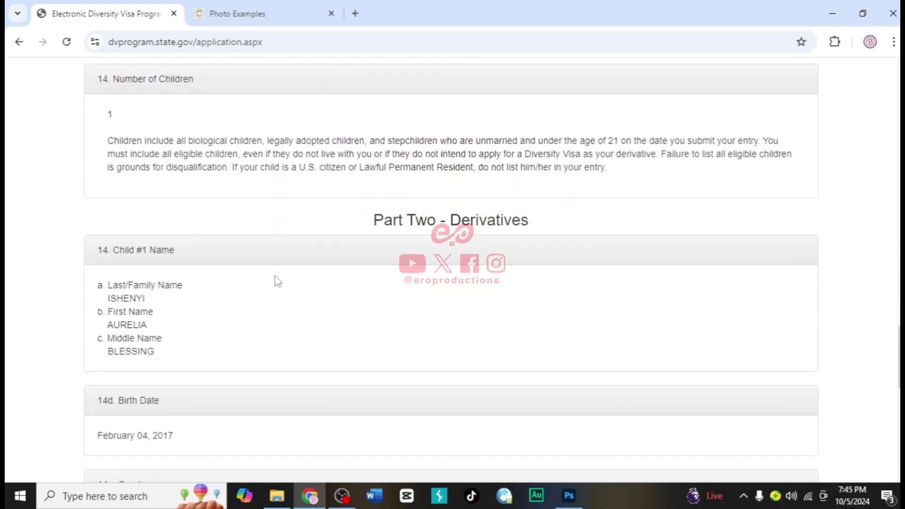
pyautogui.scroll(-4, 278, 281)
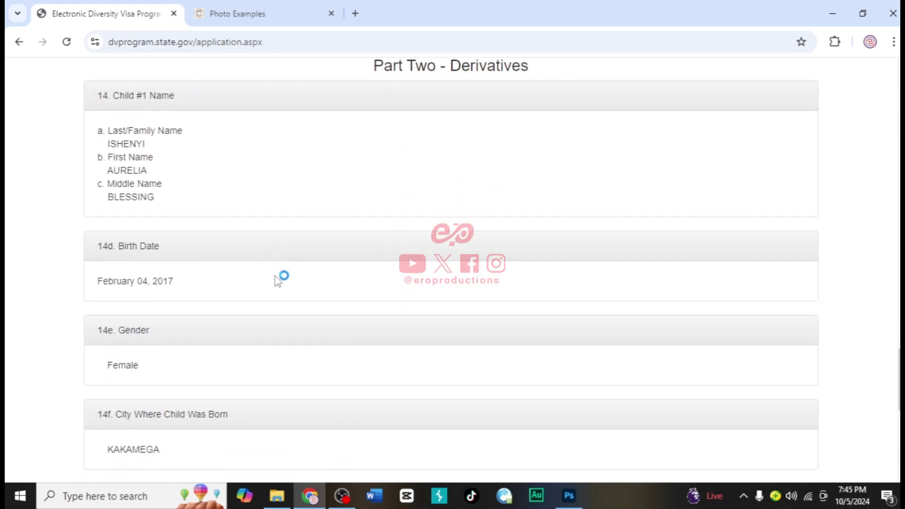
pyautogui.scroll(-3, 277, 281)
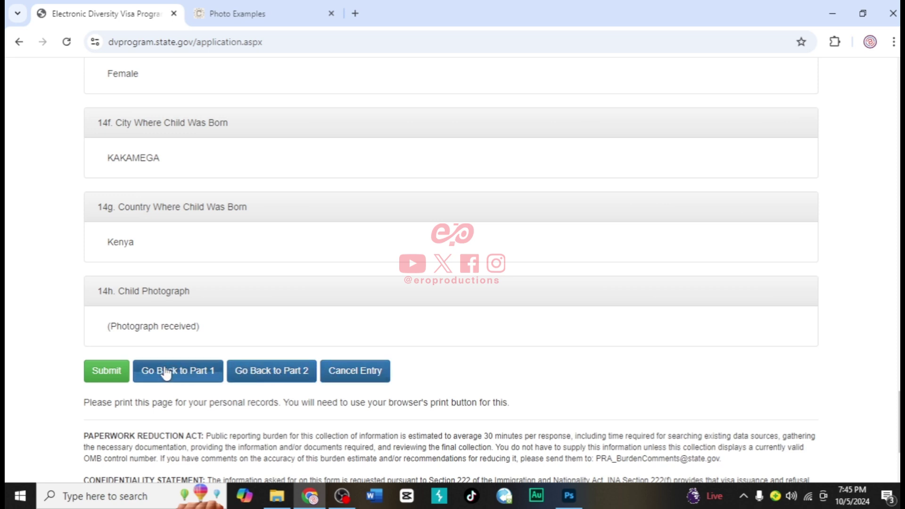
# Submit the DV-2026 entry and scroll through the Success page showing the confirmation number
pyautogui.click(99, 371)
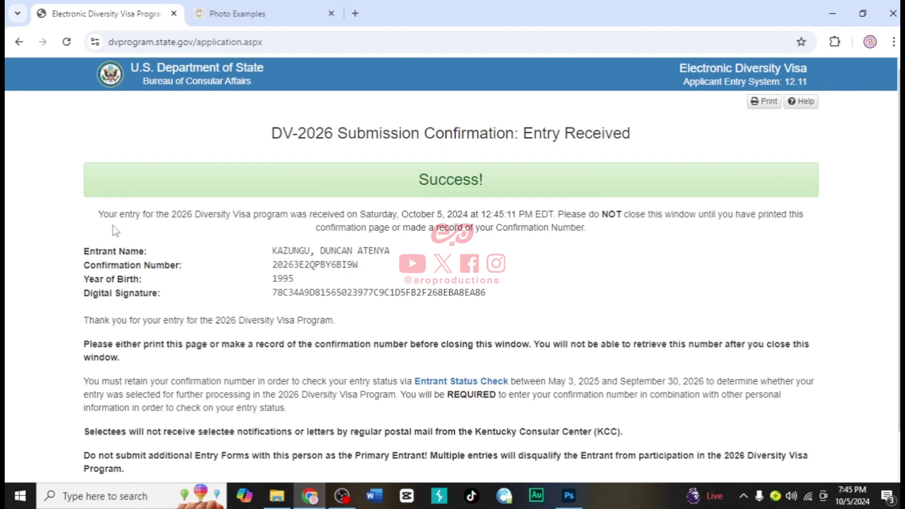
pyautogui.scroll(-1, 116, 231)
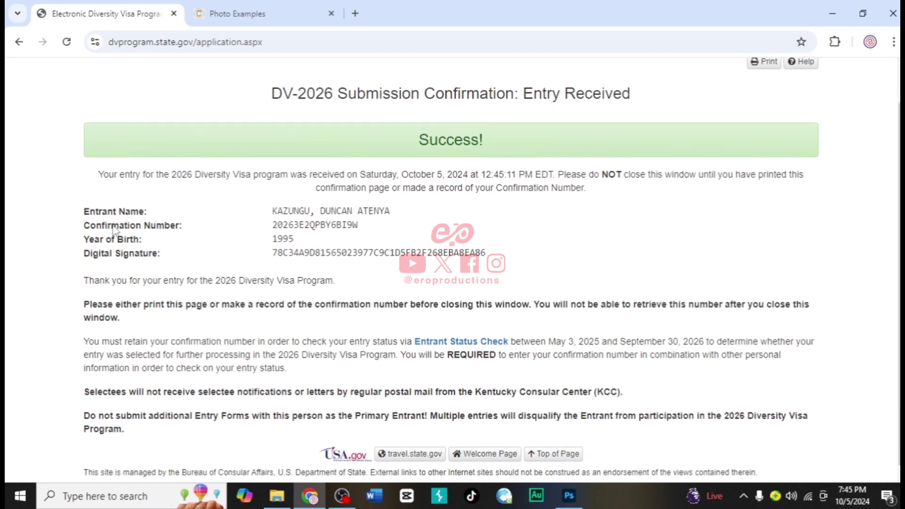
pyautogui.scroll(-1, 114, 225)
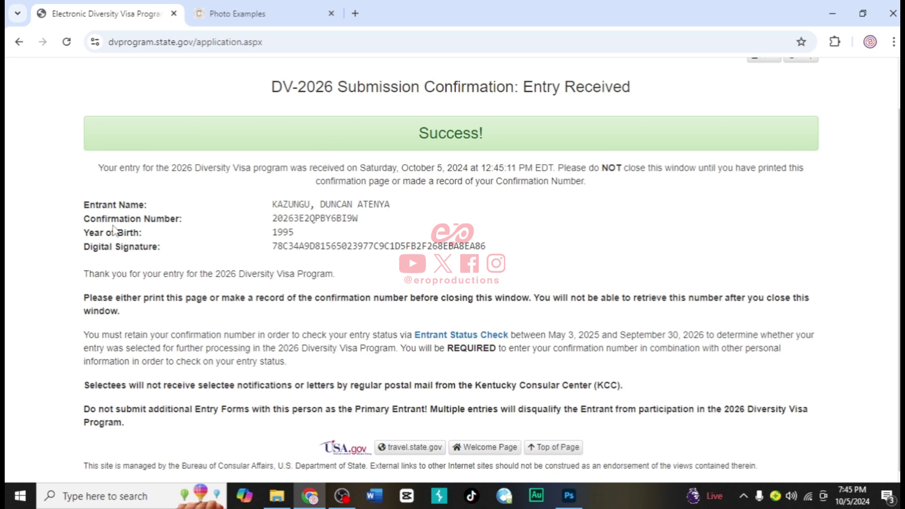
# Print the confirmation page with the destination set to Save as PDF
pyautogui.click(893, 43)
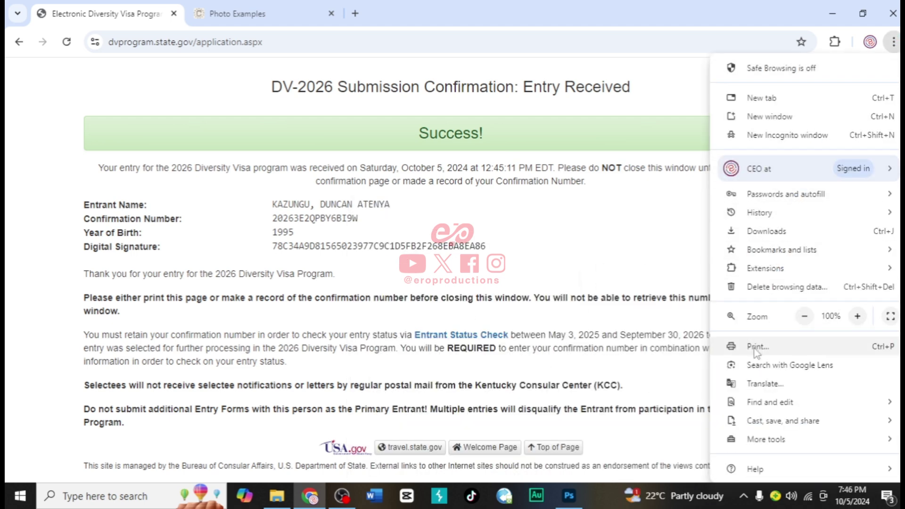
pyautogui.click(756, 347)
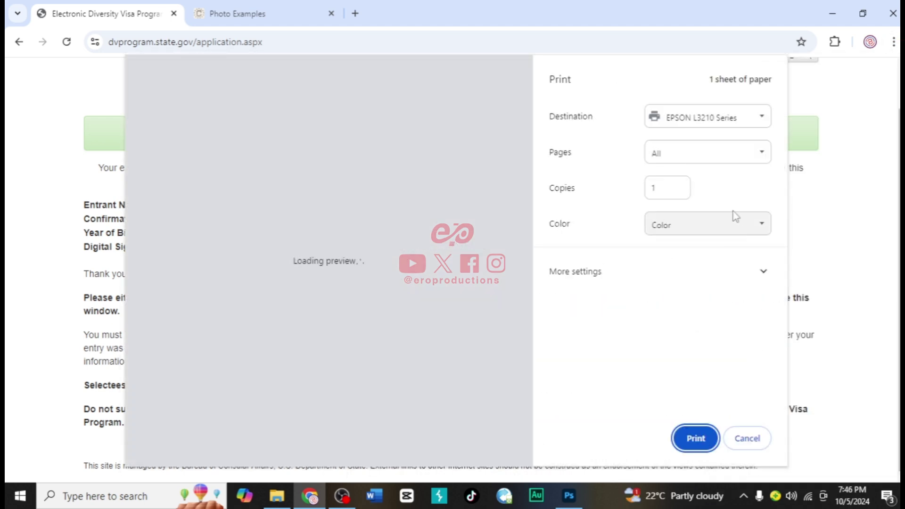
pyautogui.click(710, 124)
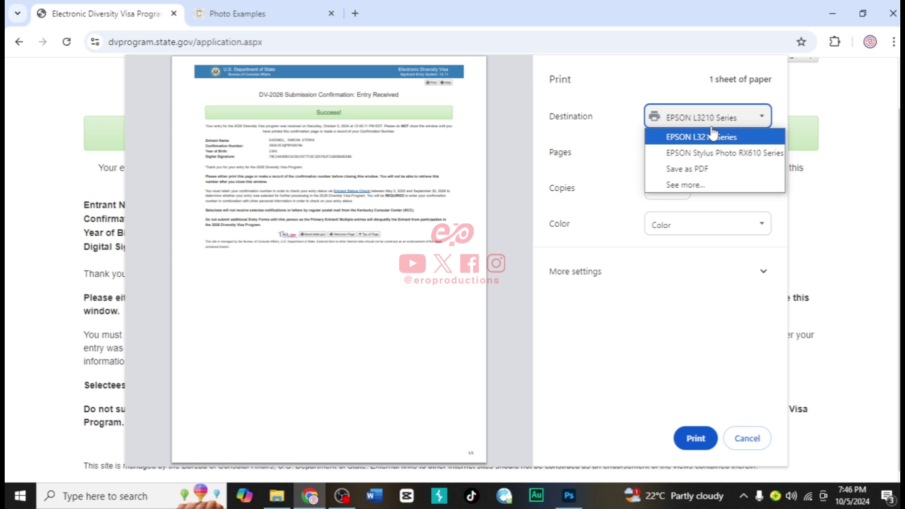
pyautogui.click(684, 169)
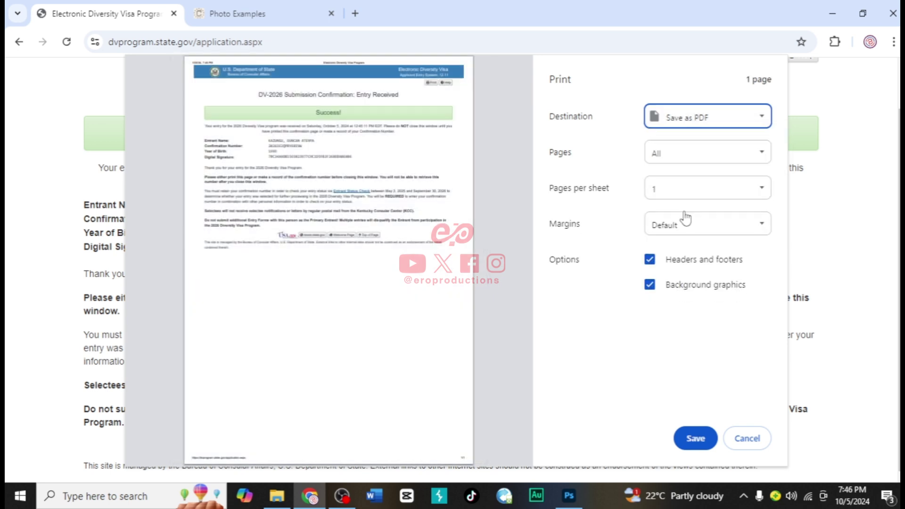
# Save the PDF to Downloads with the entrant's name appended to the suggested file name
pyautogui.click(696, 439)
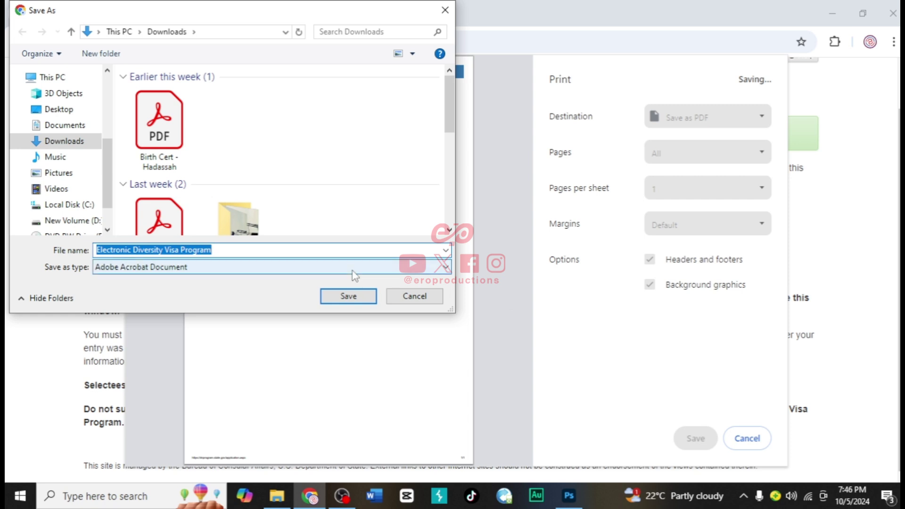
pyautogui.click(230, 250)
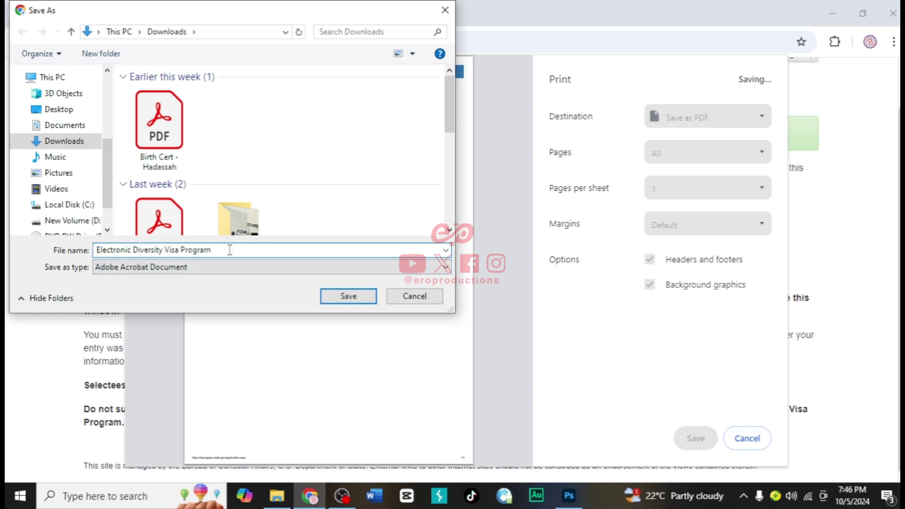
pyautogui.click(336, 295)
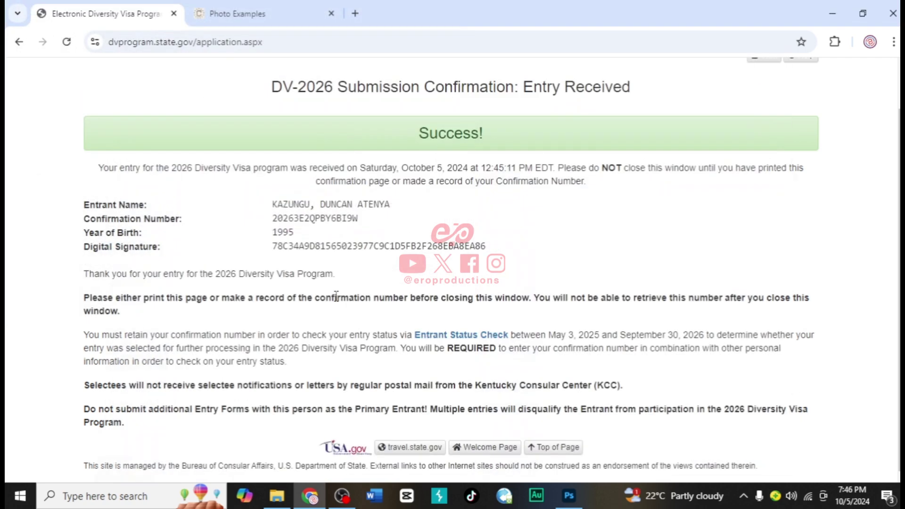